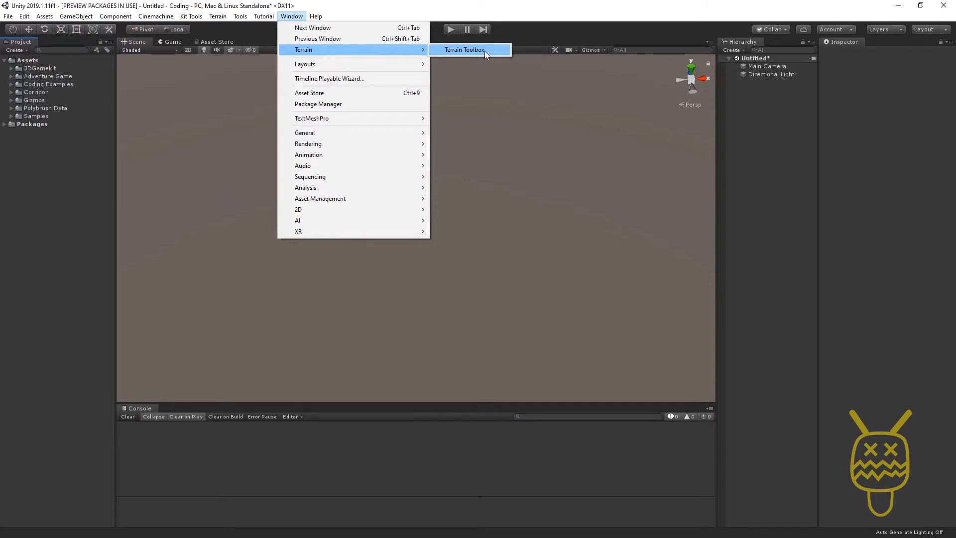
Step: Create a new terrain 500 m wide, 500 m long and 500 m high with the Terrain Toolbox, and close the toolbox
click(486, 51)
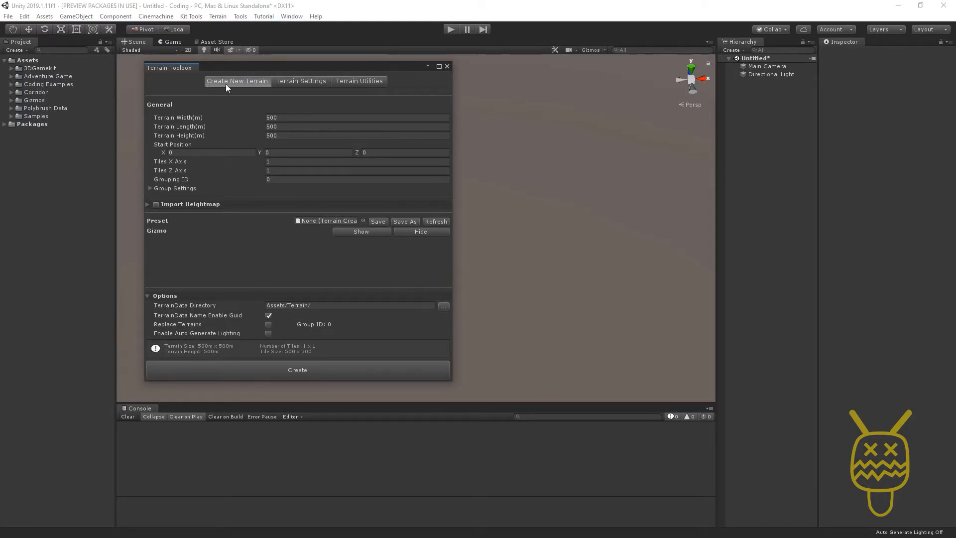
click(270, 117)
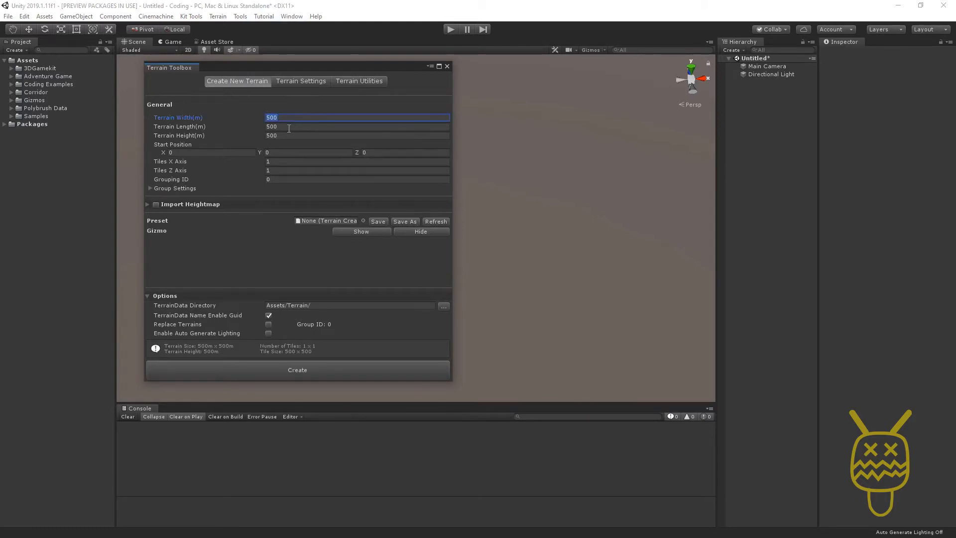
click(289, 126)
click(287, 136)
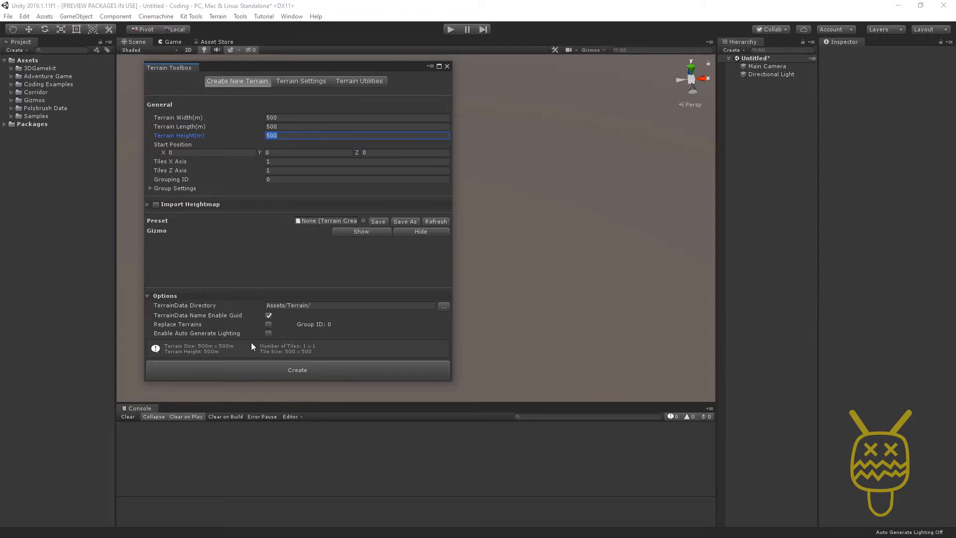
click(300, 371)
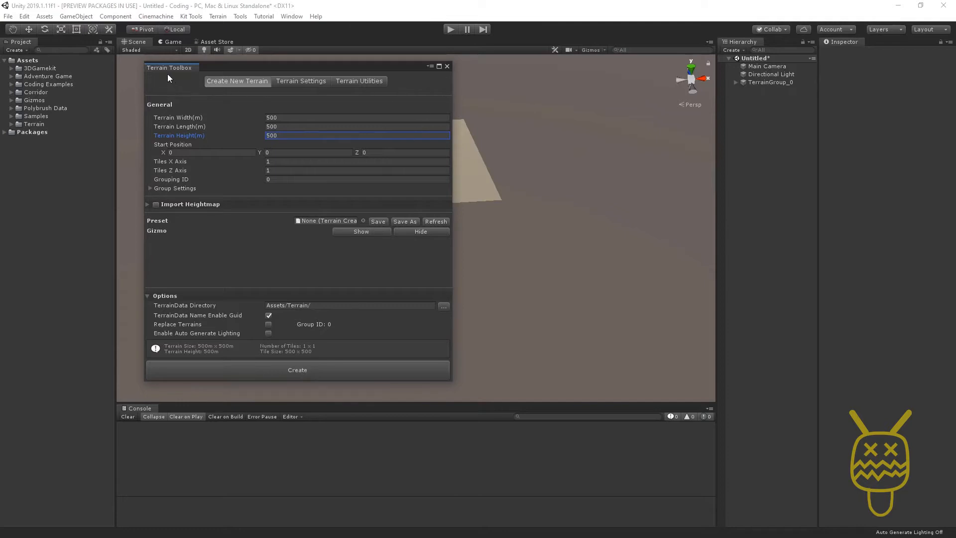
click(448, 66)
Step: Select the terrain tile inside TerrainGroup_0 and create a neighbor terrain along one of its edges
double_click(767, 82)
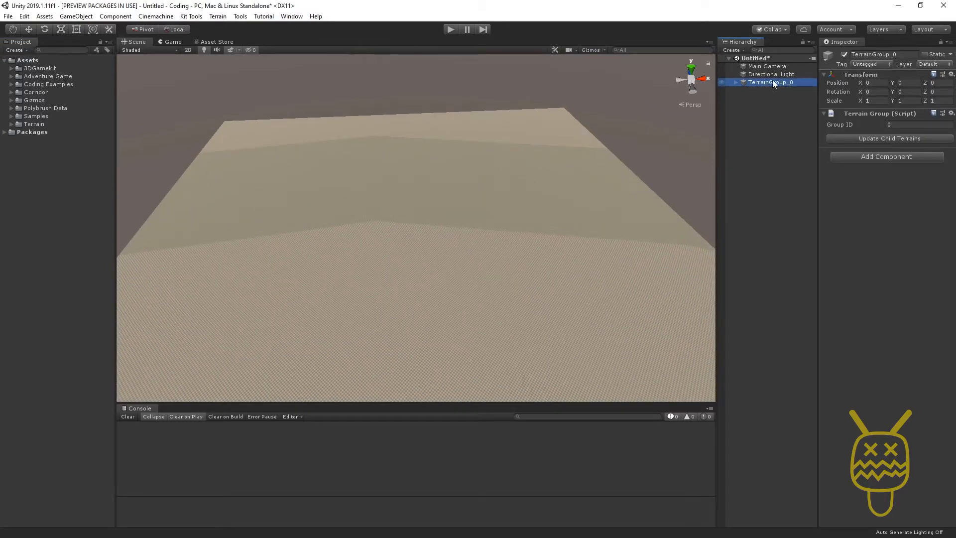
key(Right)
click(775, 91)
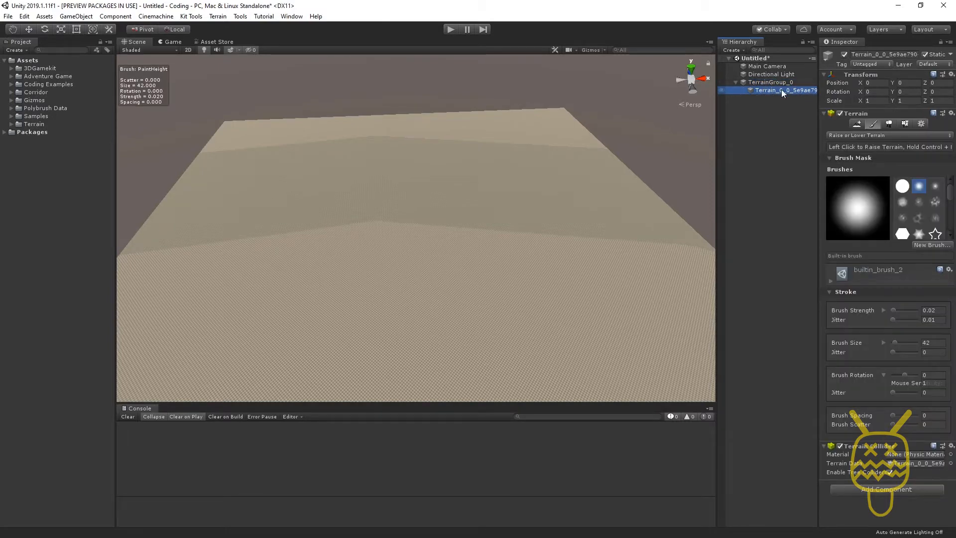
click(858, 124)
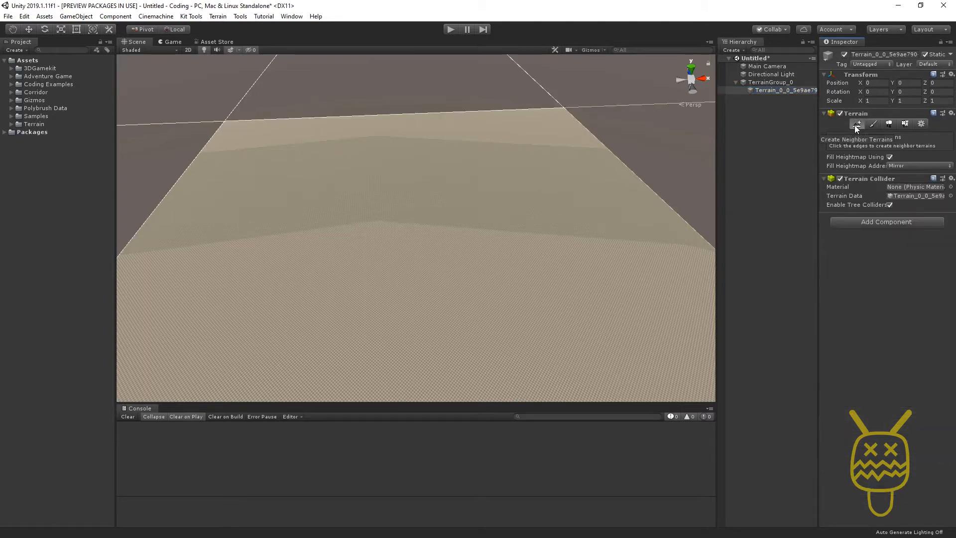
middle_drag(611, 161, 248, 192)
scroll(274, 148, down, 4)
alt+drag(247, 192, 707, 141)
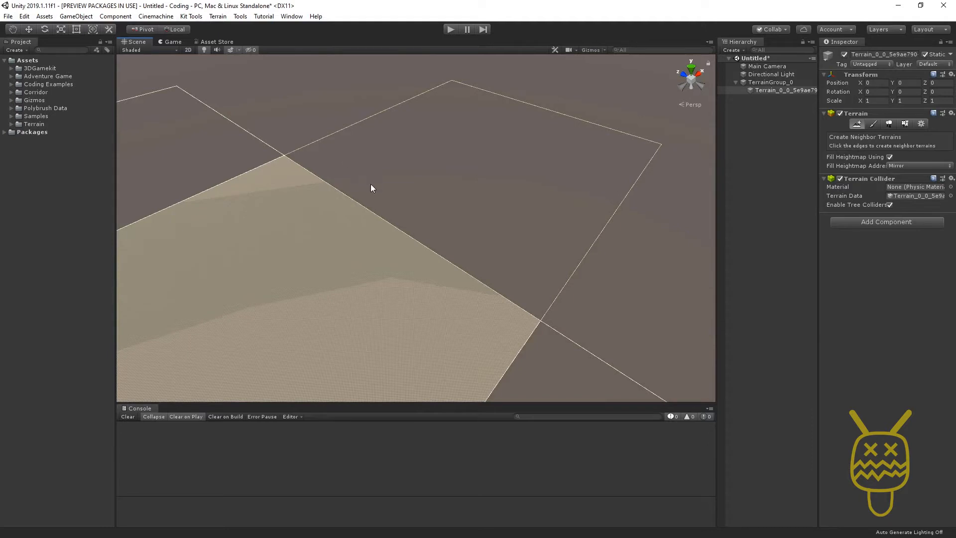
click(381, 219)
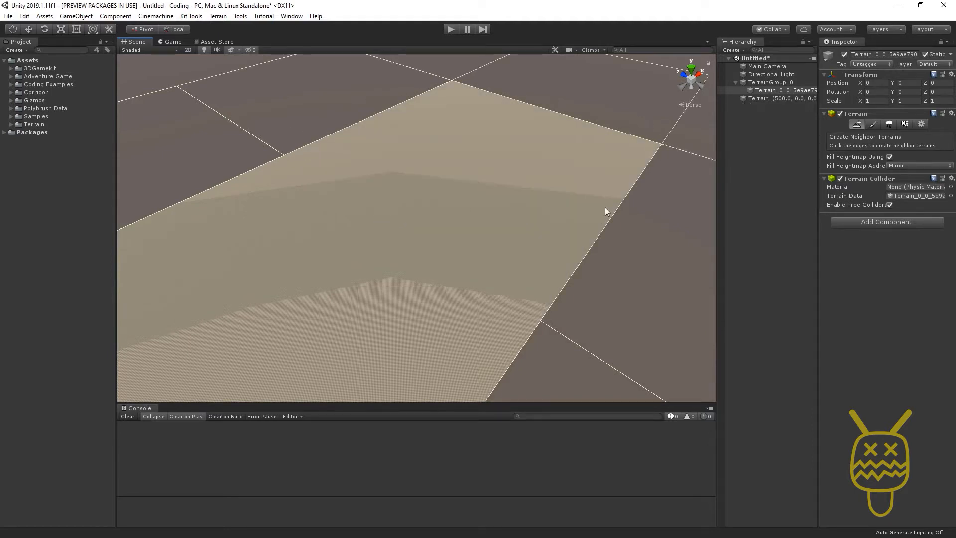
scroll(431, 257, down, 5)
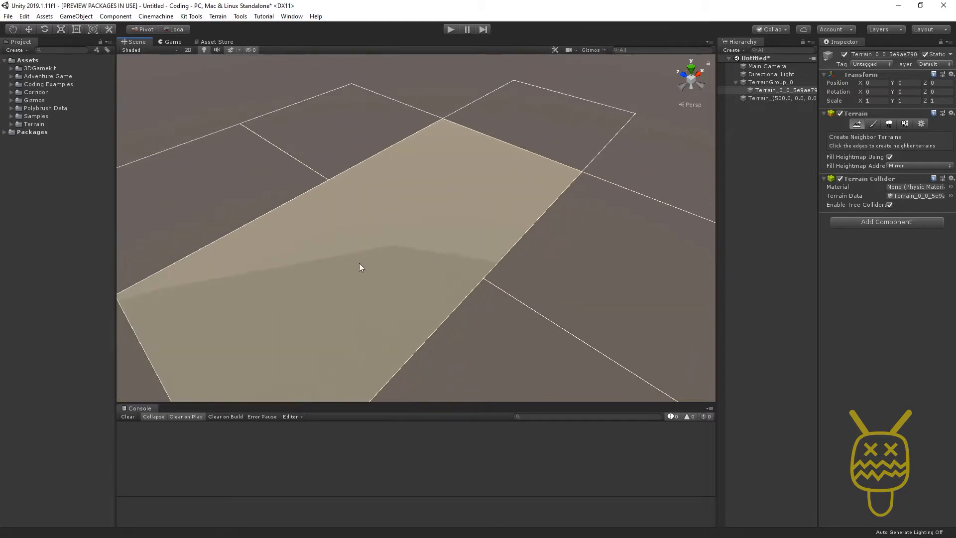
scroll(444, 235, up, 5)
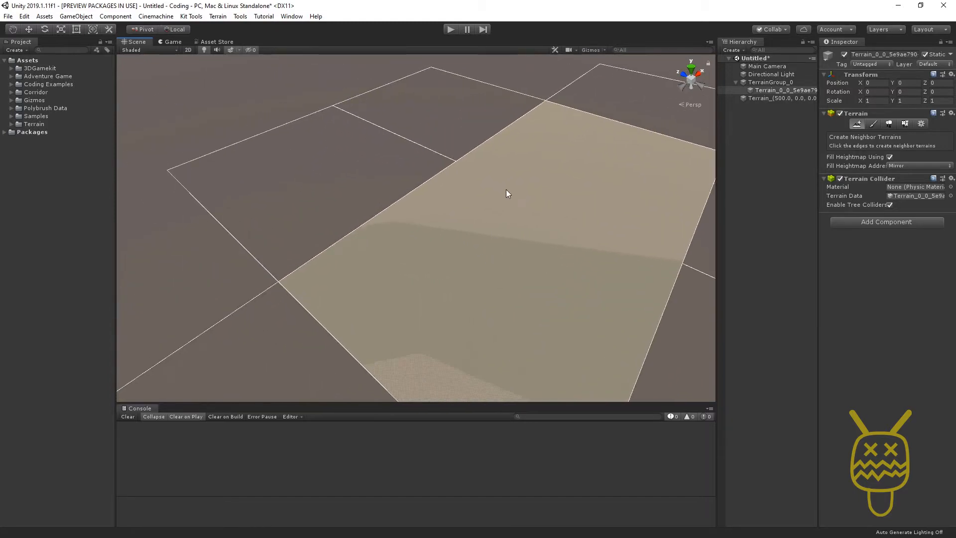
scroll(506, 194, up, 8)
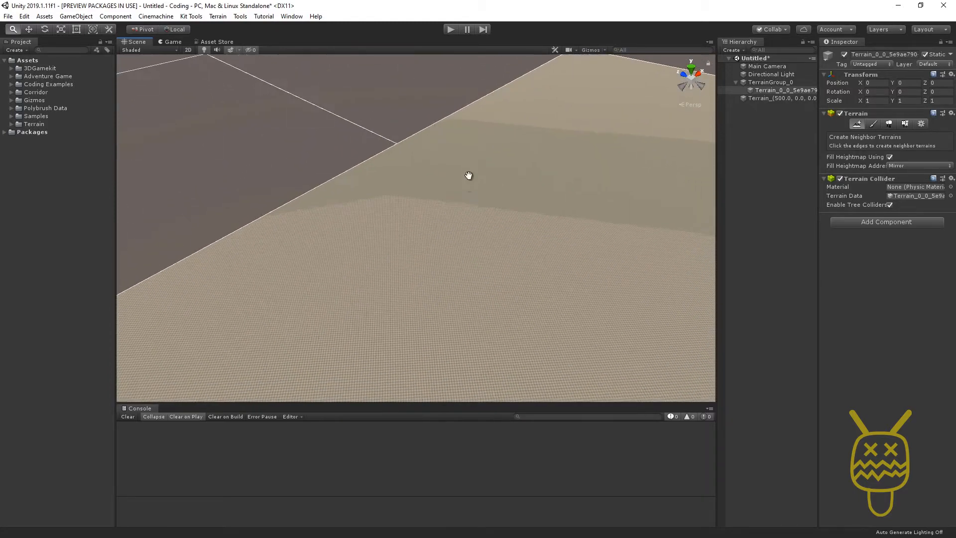
scroll(469, 175, up, 2)
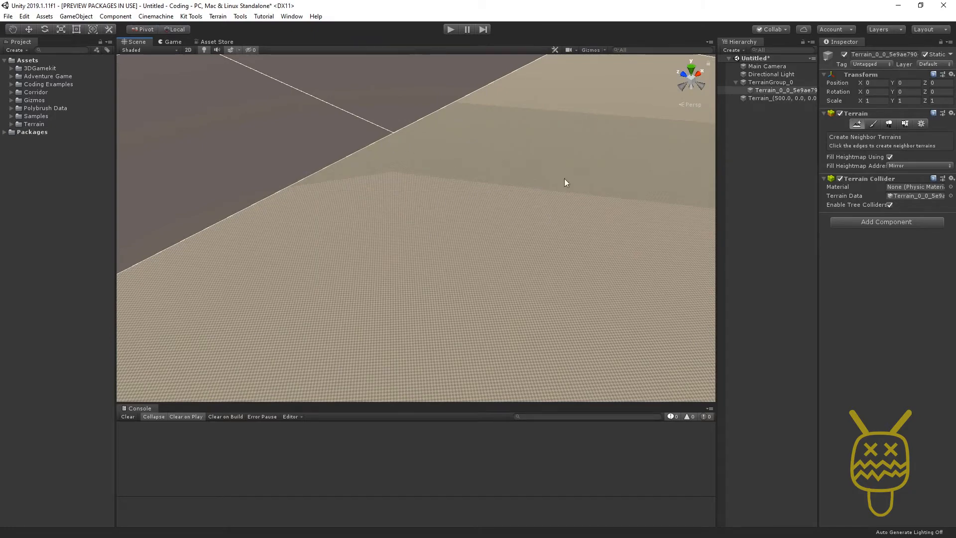
alt+drag(493, 233, 397, 135)
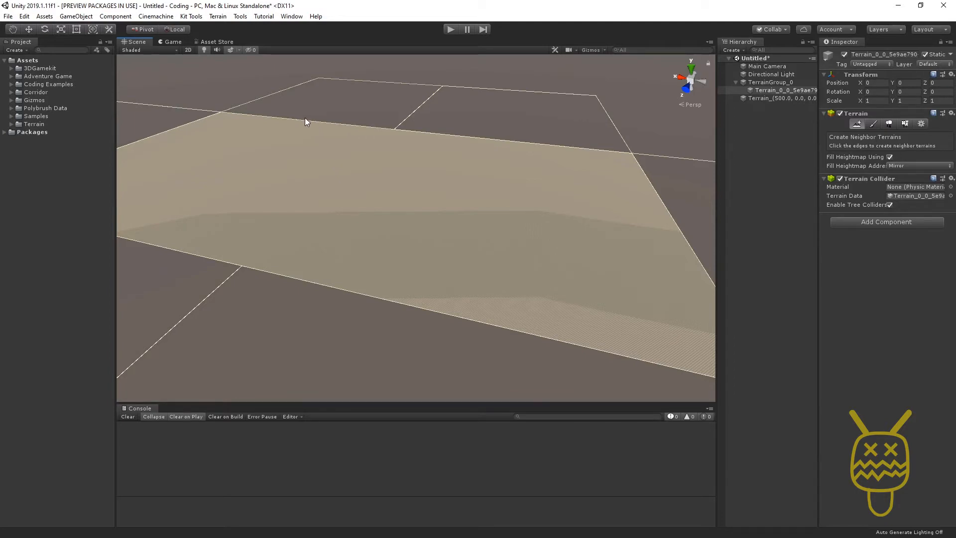
Step: Activate terrain painting for the selected tile in Raise or Lower Terrain mode
click(873, 124)
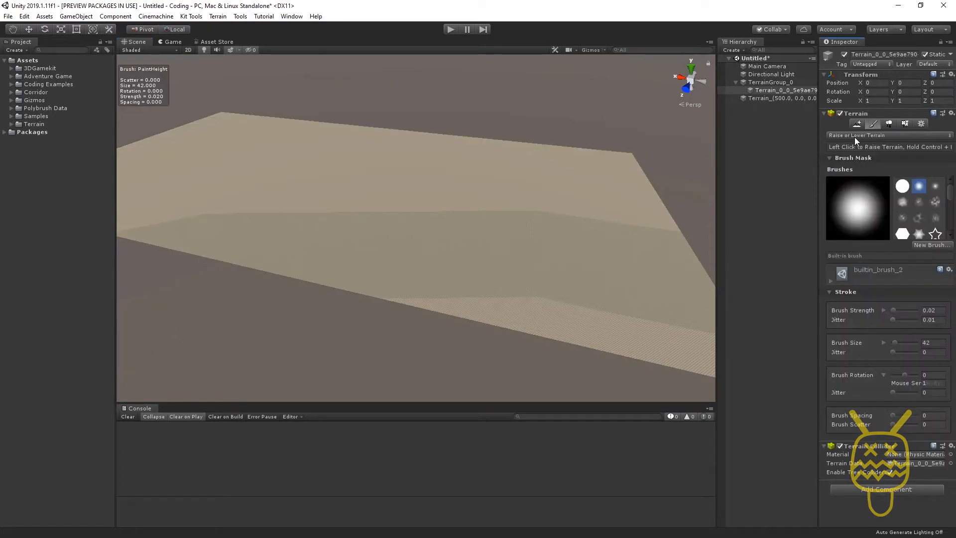
click(854, 136)
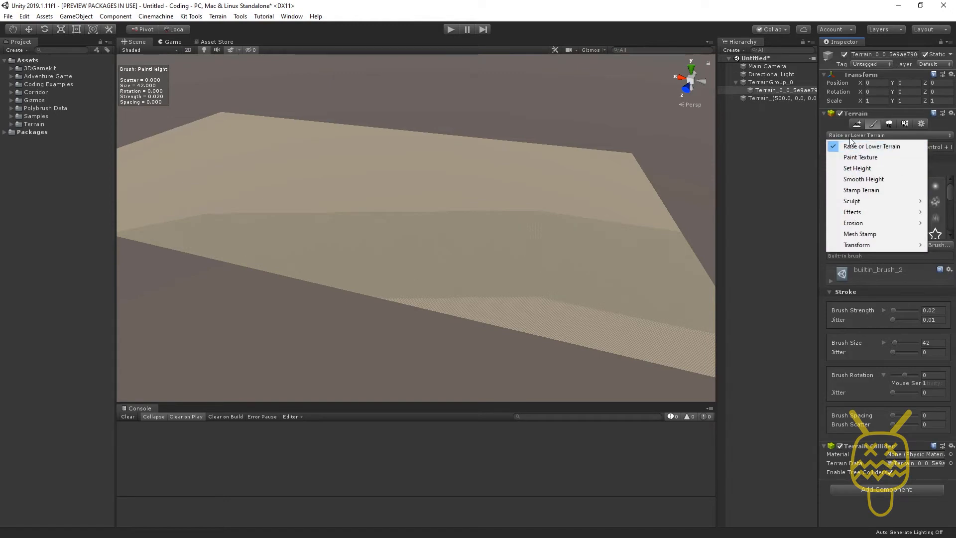
click(849, 135)
click(848, 134)
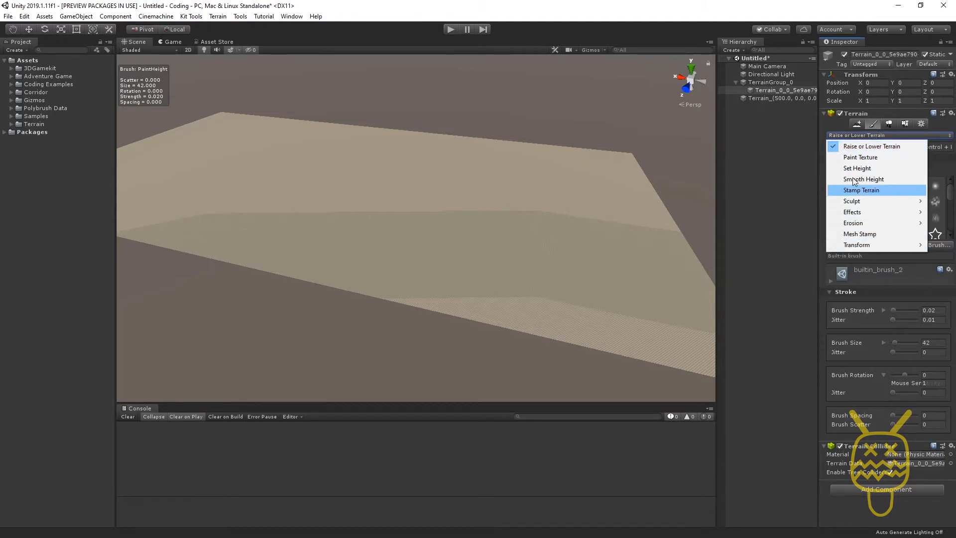
click(877, 148)
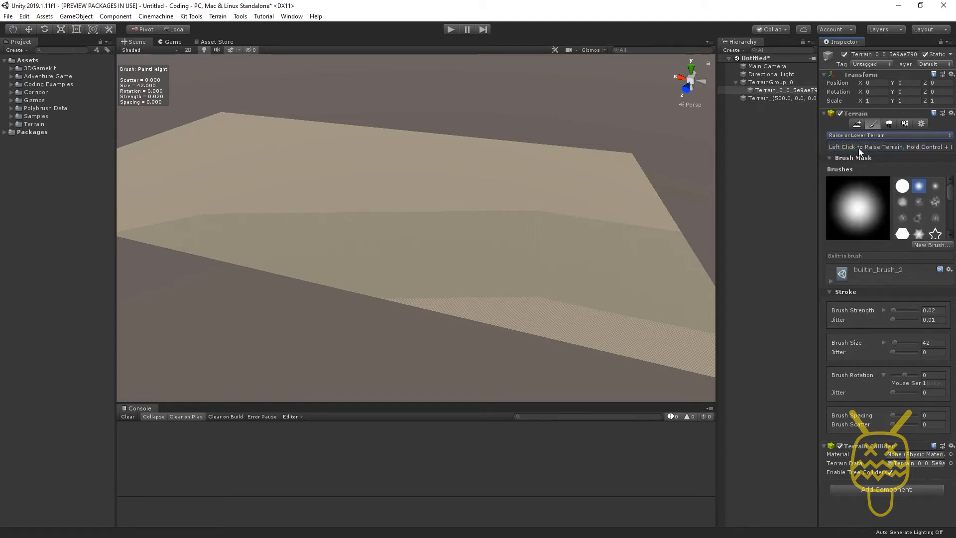
Step: Raise a cluster of small hills on the neighbor tile with the soft round brush at size 42 and strength 0.02
right_drag(459, 177, 431, 199)
scroll(512, 207, up, 5)
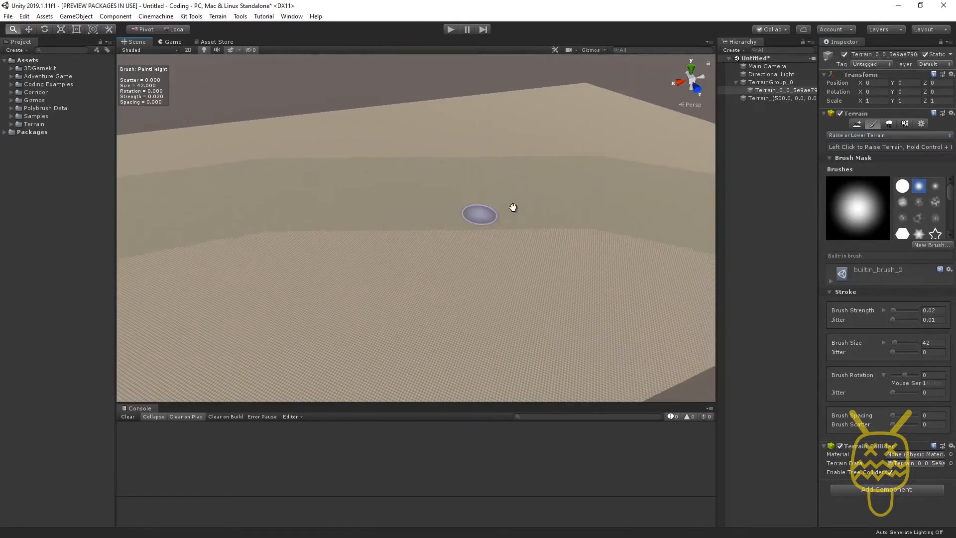
scroll(500, 199, up, 10)
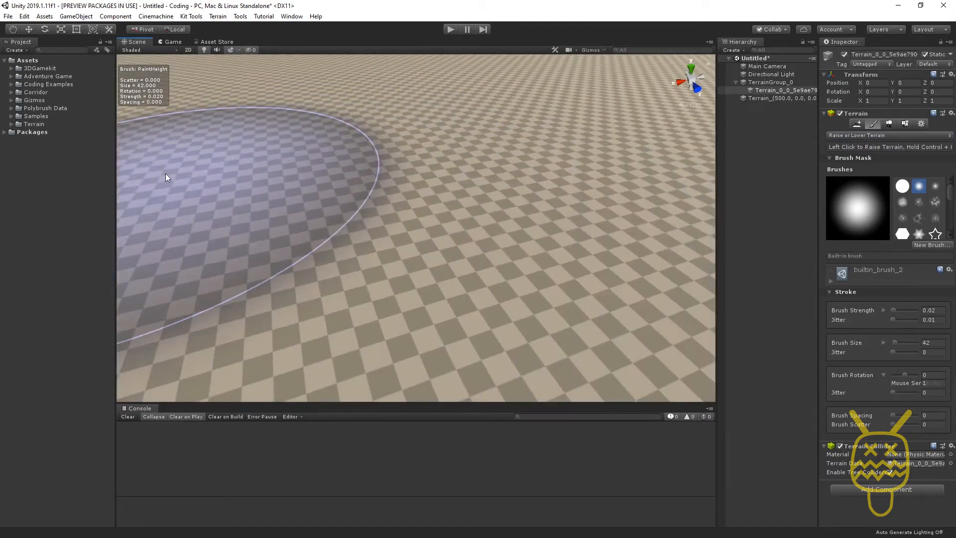
scroll(383, 163, down, 8)
scroll(380, 166, up, 2)
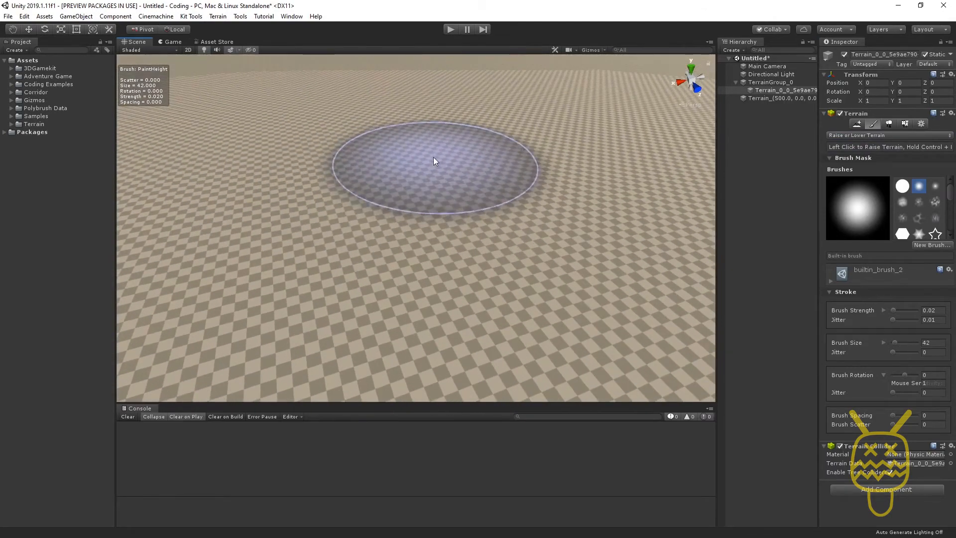
mouse_move(437, 154)
mouse_down()
mouse_move(468, 145)
mouse_move(388, 172)
mouse_move(328, 171)
mouse_move(411, 187)
mouse_move(518, 164)
mouse_move(510, 195)
mouse_move(464, 181)
mouse_move(521, 133)
mouse_move(455, 161)
mouse_move(509, 143)
mouse_move(464, 140)
mouse_move(502, 122)
mouse_move(489, 99)
mouse_move(410, 157)
mouse_move(375, 134)
mouse_move(334, 145)
mouse_move(376, 142)
mouse_move(429, 155)
mouse_move(432, 115)
mouse_move(432, 140)
mouse_move(434, 132)
mouse_up()
scroll(466, 143, down, 5)
scroll(502, 198, down, 4)
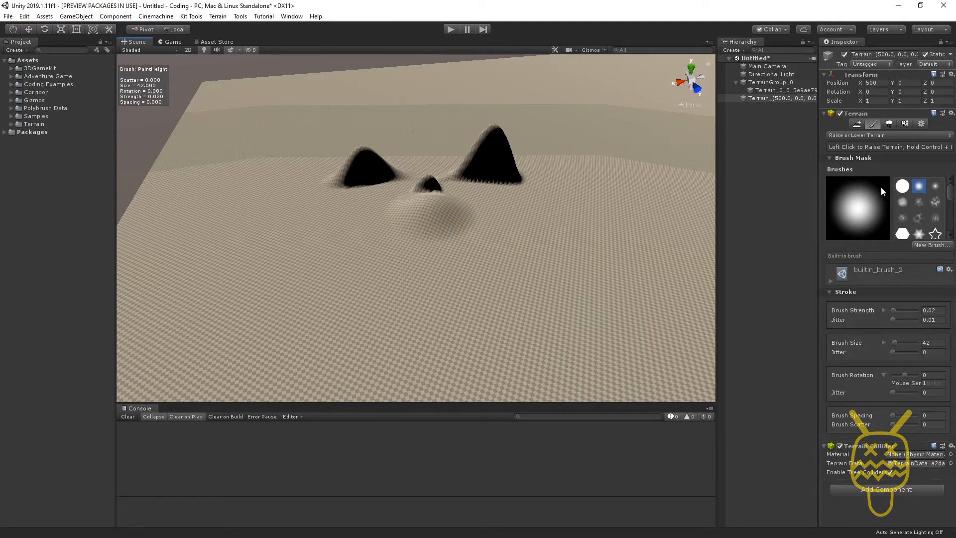
Step: Set the brush size to 198 and raise broad mounds around and behind the small hills
click(829, 293)
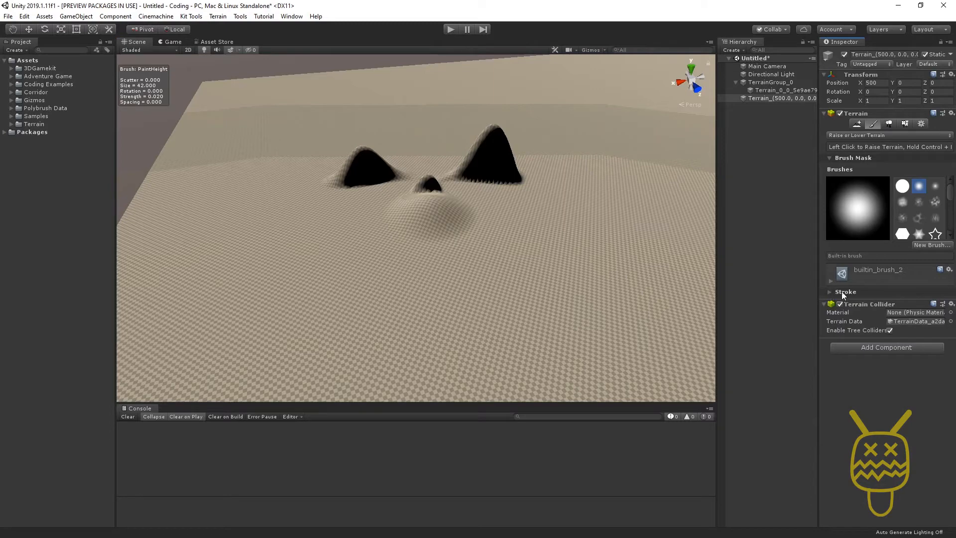
click(829, 292)
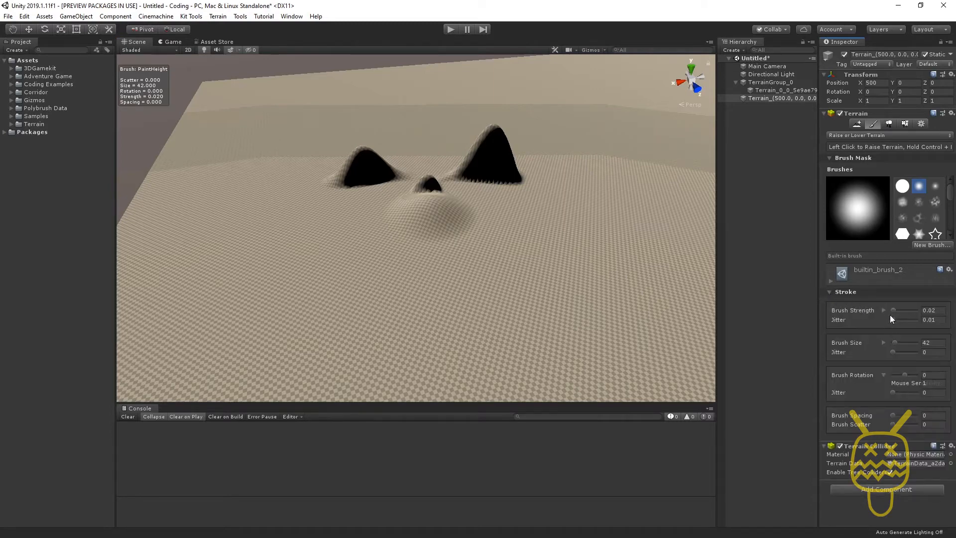
click(895, 342)
drag(897, 342, 902, 342)
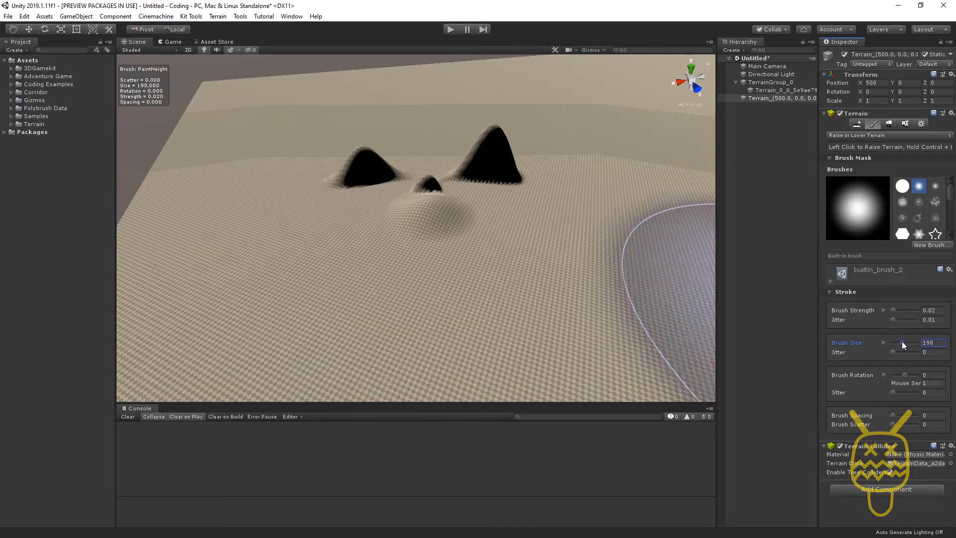
drag(569, 132, 449, 114)
scroll(433, 121, down, 2)
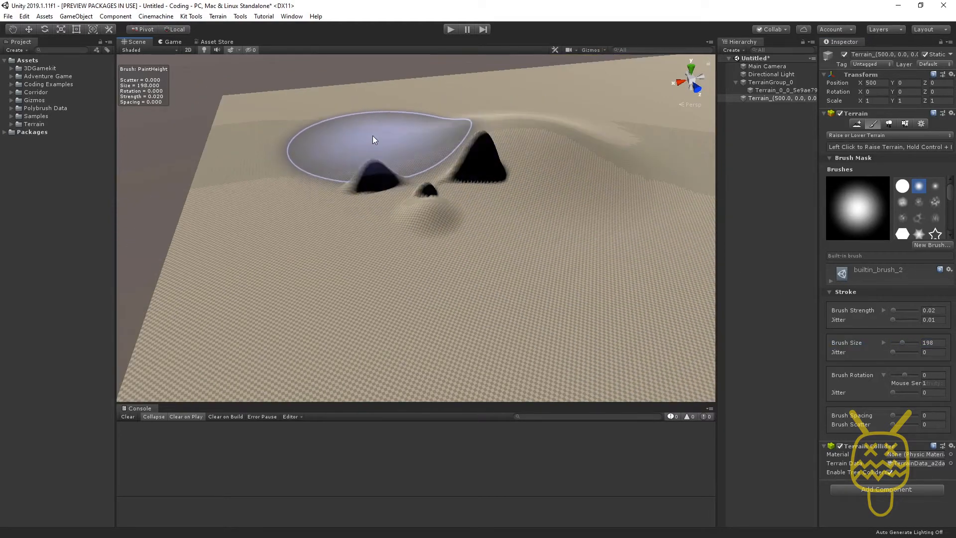
drag(398, 132, 476, 123)
Step: Build the raised area up into one tall, steep mountain with the large raise brush
scroll(480, 130, down, 2)
mouse_move(528, 142)
mouse_down()
mouse_move(561, 148)
mouse_move(539, 148)
mouse_up()
scroll(501, 188, up, 2)
scroll(502, 187, down, 2)
mouse_move(469, 228)
alt+mouse_down()
mouse_move(316, 213)
mouse_move(651, 220)
alt+mouse_up()
mouse_move(564, 226)
mouse_down()
mouse_move(435, 225)
mouse_move(424, 253)
mouse_move(433, 238)
mouse_move(308, 260)
mouse_move(343, 227)
mouse_move(514, 277)
mouse_move(583, 240)
mouse_up()
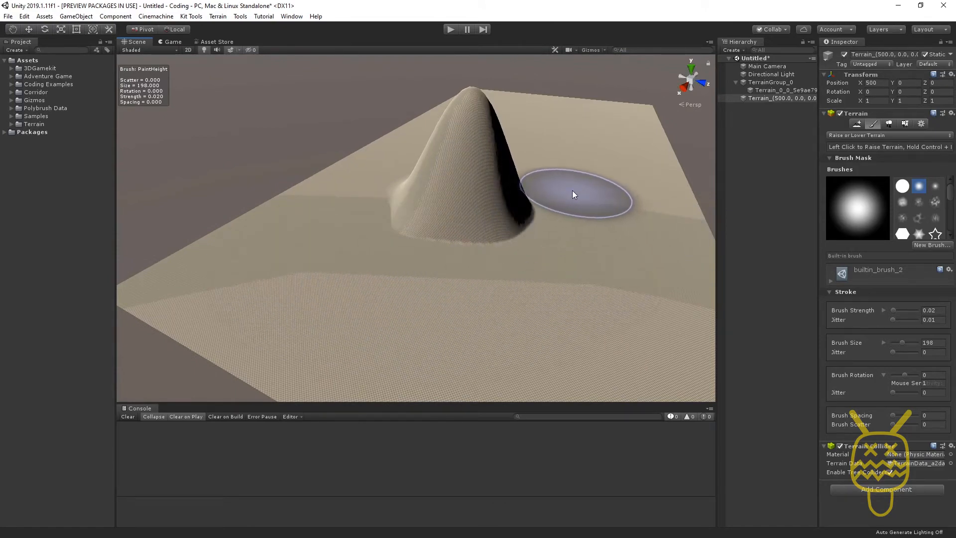
Step: Use Set Height to sample a height low on the mountain's flank and paint a flat ledge at its base
click(853, 134)
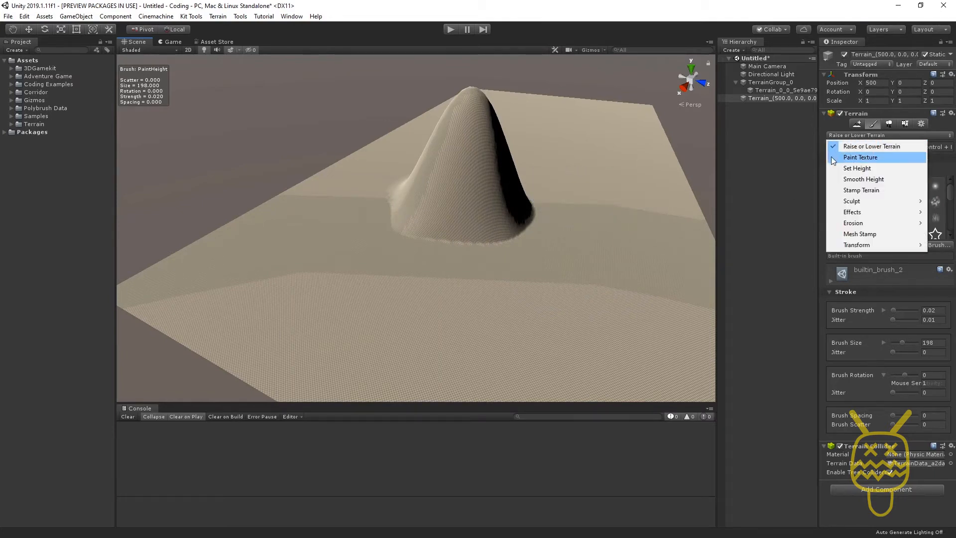
click(867, 170)
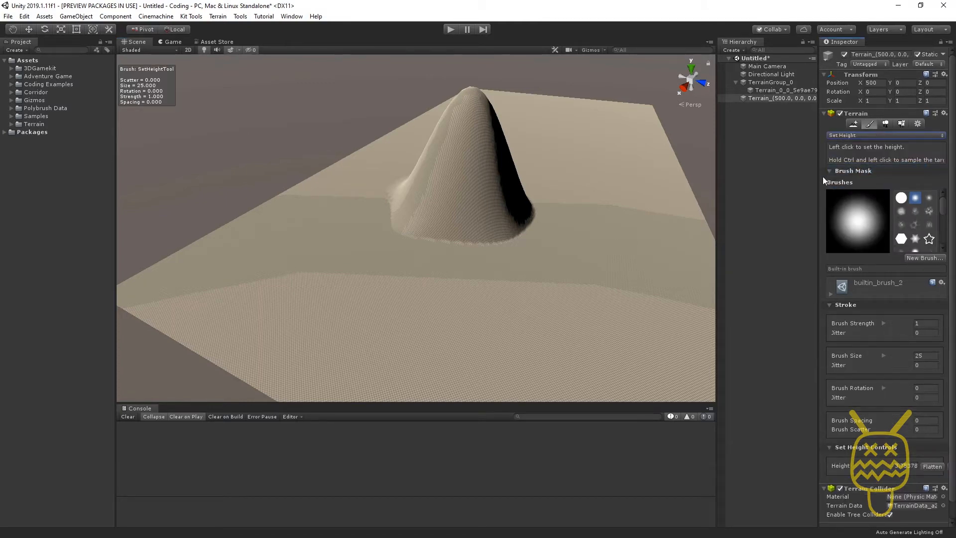
scroll(455, 222, up, 3)
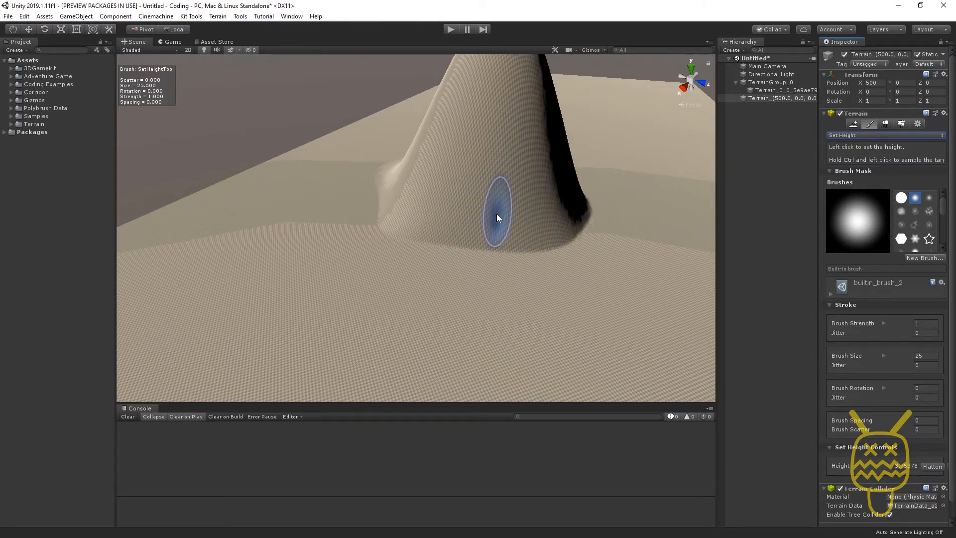
ctrl+click(529, 225)
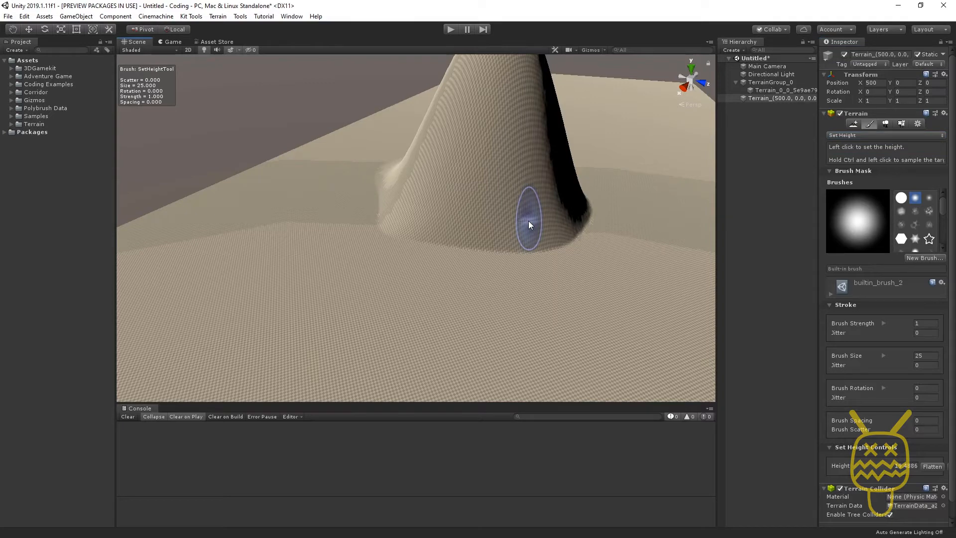
mouse_move(530, 224)
mouse_down()
mouse_move(552, 232)
mouse_move(482, 248)
mouse_move(438, 231)
mouse_move(482, 256)
mouse_move(568, 255)
mouse_up()
Step: Extend the flat ledge into a wider plateau around the mountain's base at the same sampled height
scroll(488, 249, up, 10)
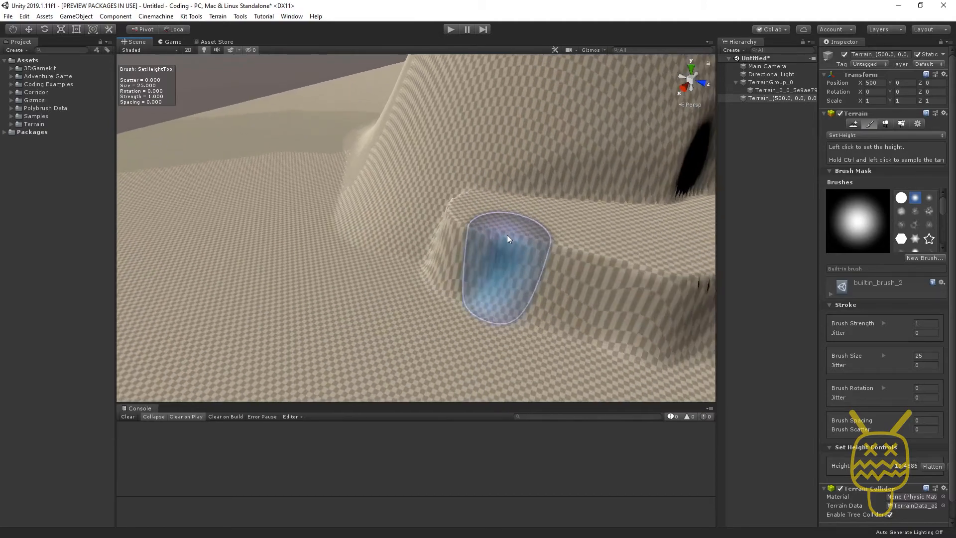
middle_drag(493, 240, 330, 264)
mouse_move(424, 262)
alt+mouse_down()
mouse_move(372, 259)
mouse_move(479, 238)
mouse_move(436, 249)
mouse_move(409, 349)
mouse_move(463, 309)
mouse_move(447, 342)
mouse_move(376, 363)
mouse_move(241, 341)
mouse_move(197, 314)
mouse_move(197, 296)
alt+mouse_up()
mouse_move(198, 295)
middle_down()
mouse_move(448, 252)
mouse_move(508, 267)
middle_up()
mouse_move(523, 271)
mouse_down()
mouse_move(596, 285)
mouse_move(495, 256)
mouse_move(422, 213)
mouse_up()
right_drag(492, 248, 494, 248)
alt+drag(494, 248, 308, 196)
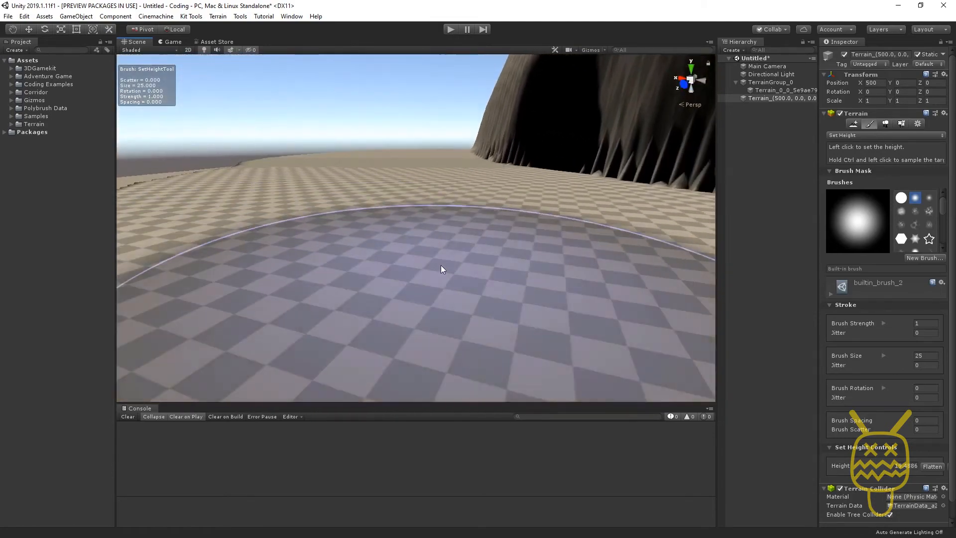
mouse_move(374, 174)
mouse_down()
mouse_move(297, 235)
mouse_move(377, 272)
mouse_move(550, 280)
mouse_move(570, 222)
mouse_move(575, 236)
mouse_move(499, 227)
mouse_up()
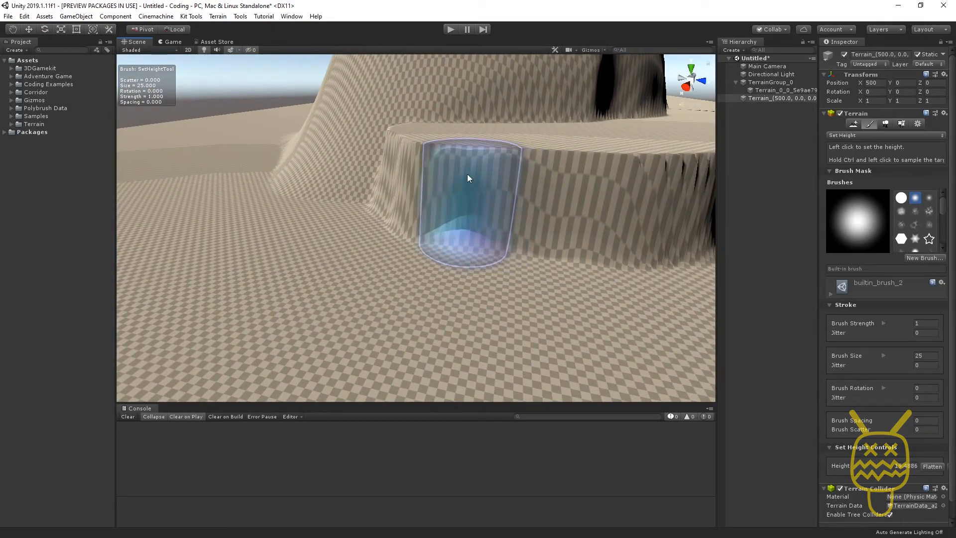
Step: Sample successively lower heights on the plateau's side with Set Height and paint stepped terraces descending to the ground
ctrl+click(464, 176)
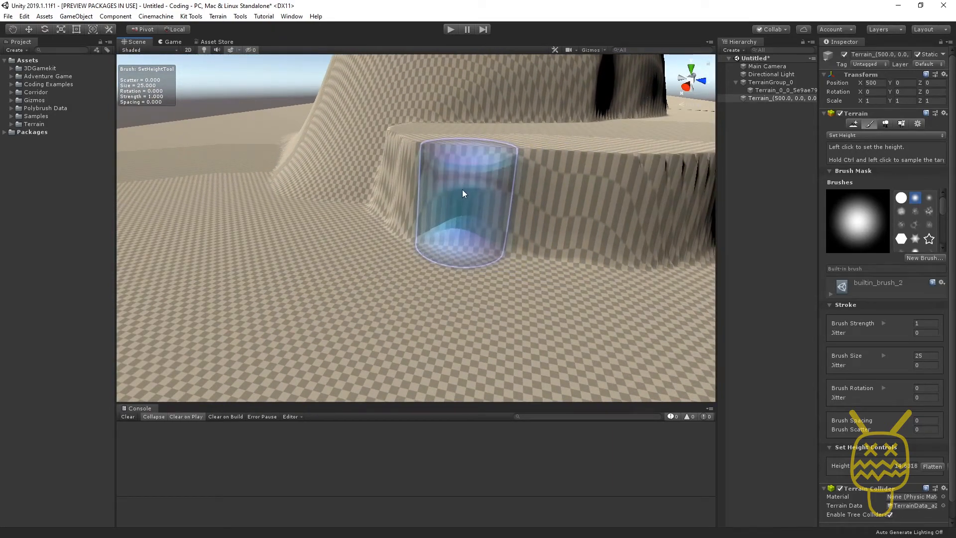
mouse_move(463, 194)
mouse_down()
mouse_move(478, 196)
mouse_move(393, 189)
mouse_move(392, 168)
mouse_move(406, 161)
mouse_move(544, 226)
mouse_move(506, 253)
mouse_move(518, 258)
mouse_move(453, 260)
mouse_move(361, 202)
mouse_move(348, 163)
mouse_move(367, 226)
mouse_move(506, 315)
mouse_move(426, 307)
mouse_move(366, 278)
mouse_move(310, 214)
mouse_move(309, 181)
mouse_move(364, 193)
mouse_move(401, 264)
mouse_move(299, 252)
mouse_move(209, 259)
mouse_up()
ctrl+click(482, 234)
ctrl+click(506, 319)
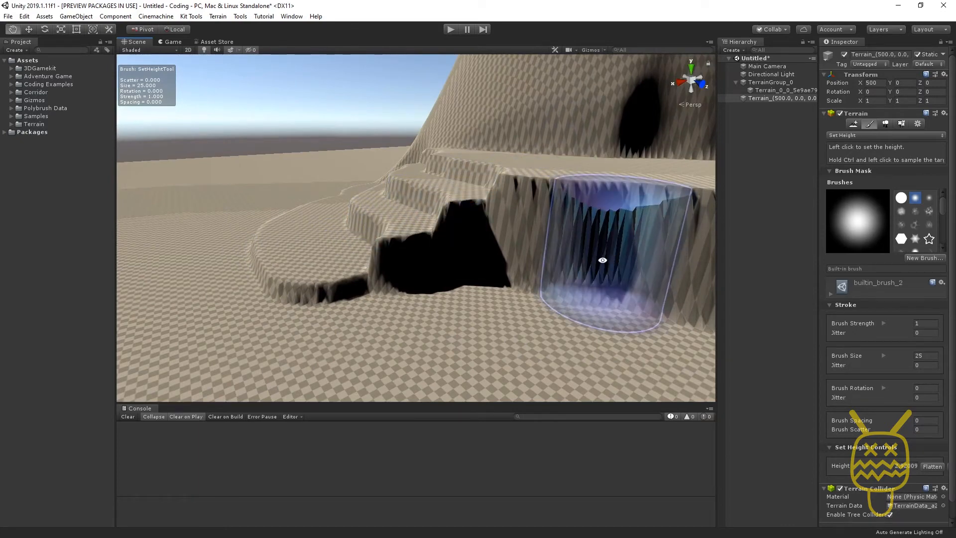
Step: Choose the canyon terrain stamp brush and stamp small rock patterns on the plateau and the ground in front of it
alt+drag(601, 260, 482, 288)
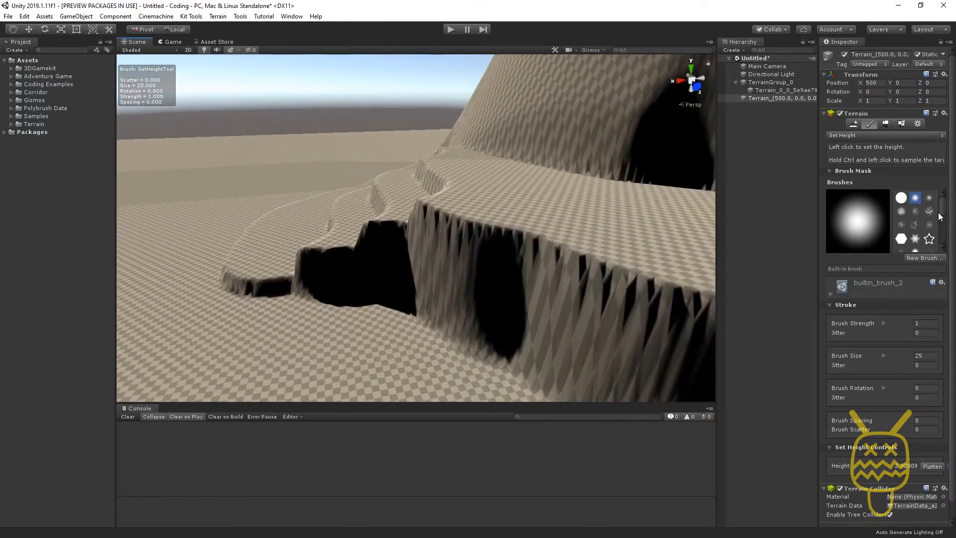
click(916, 211)
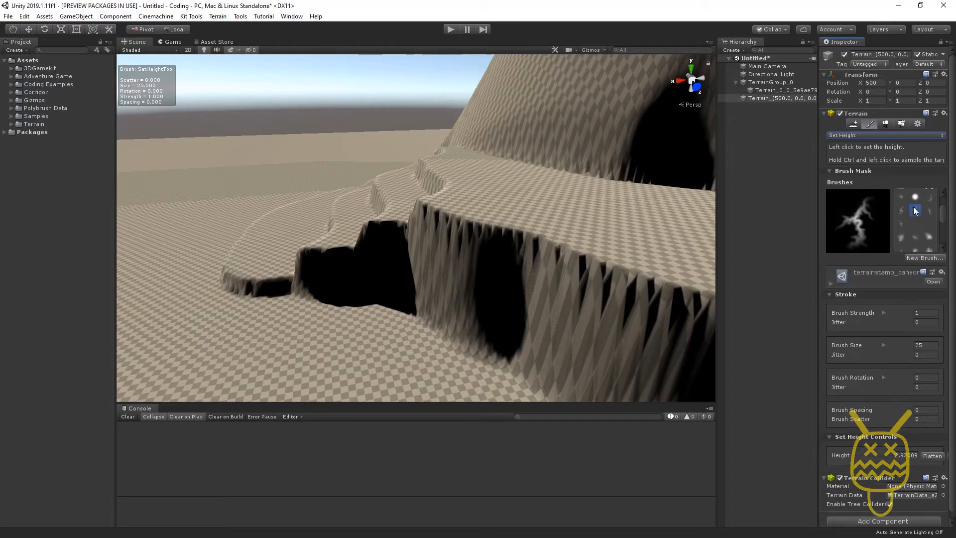
click(509, 220)
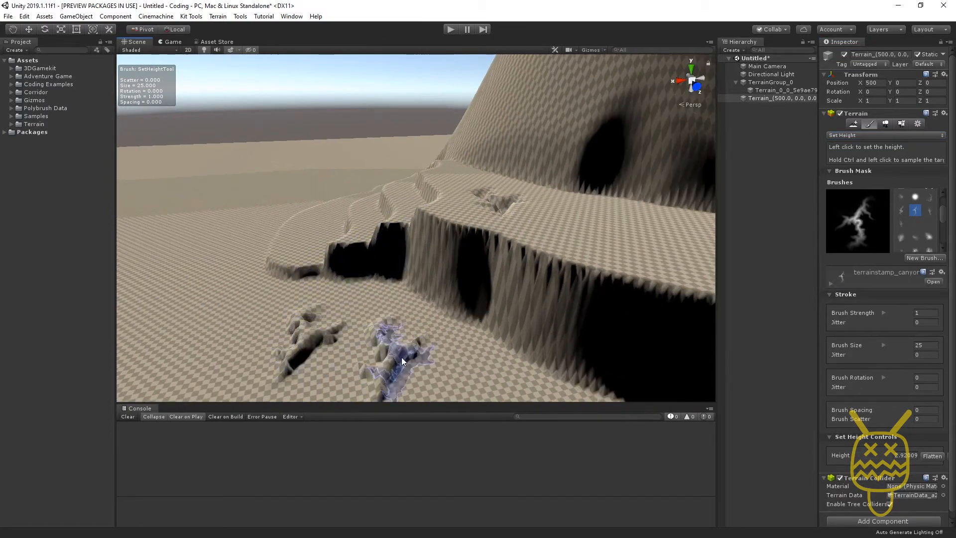
mouse_move(401, 357)
alt+mouse_down()
mouse_move(224, 331)
mouse_move(353, 363)
mouse_move(499, 298)
mouse_move(410, 312)
mouse_move(438, 384)
mouse_move(344, 158)
mouse_move(408, 234)
mouse_move(415, 222)
mouse_move(448, 227)
alt+mouse_up()
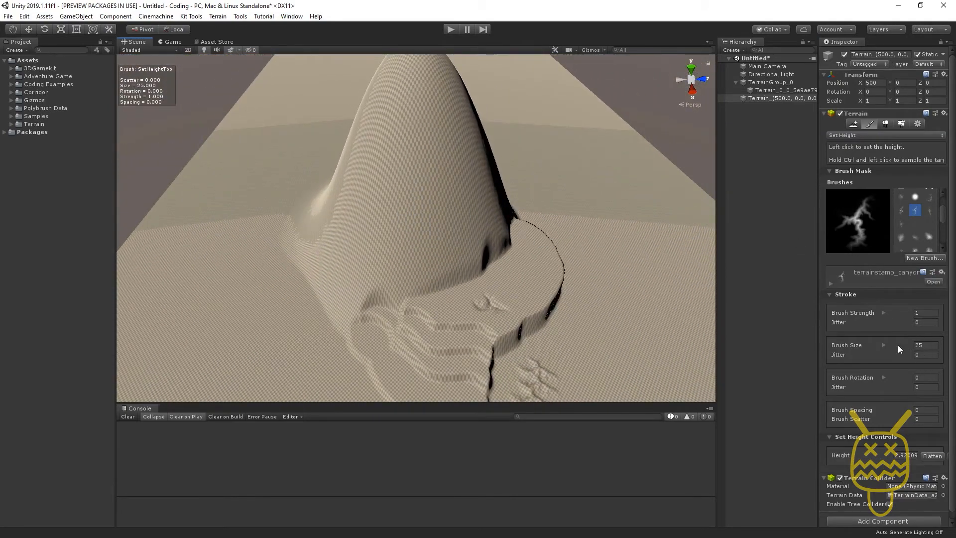
Step: Set the brush size to 100 and carve canyon-stamp patterns into the mountain's slopes and the ground around it
click(926, 345)
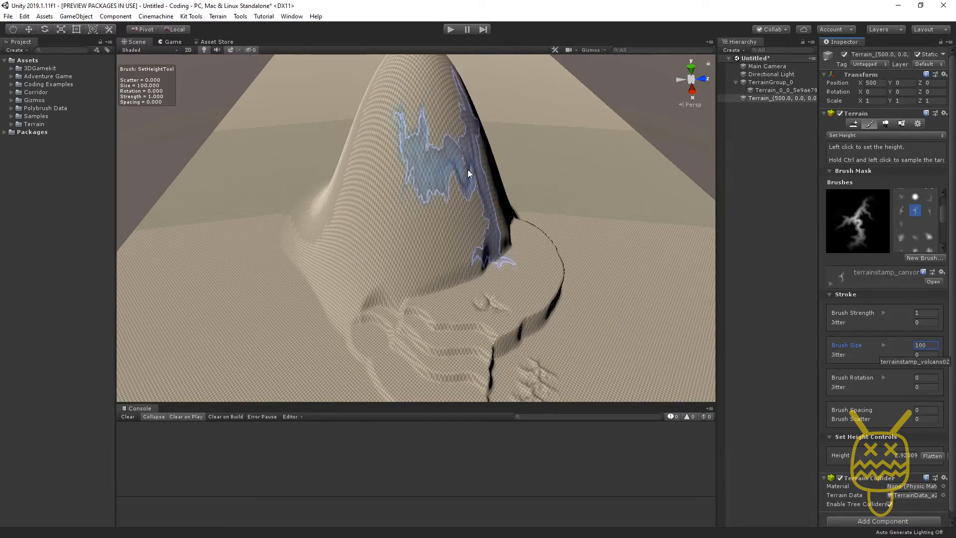
click(441, 172)
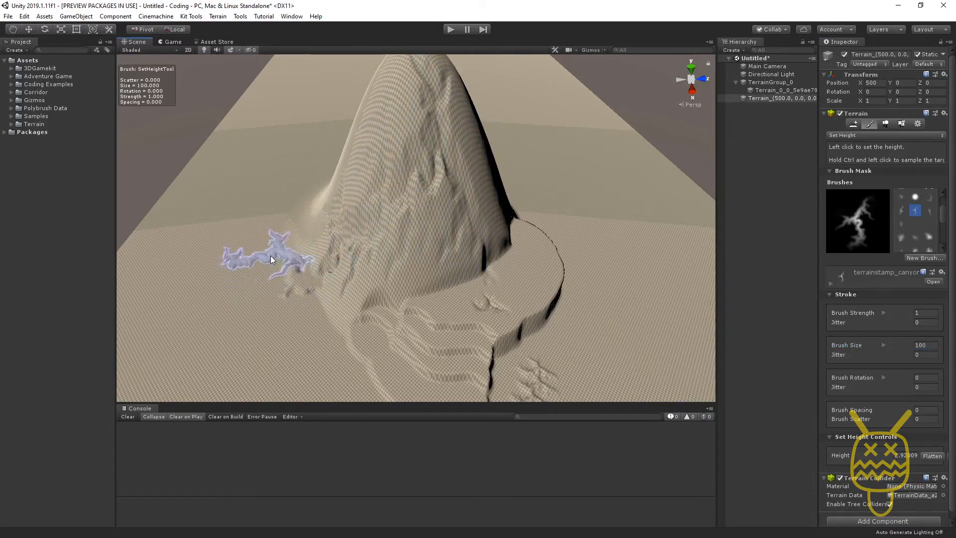
mouse_move(270, 255)
alt+mouse_down()
mouse_move(321, 363)
mouse_move(508, 273)
mouse_move(342, 260)
mouse_move(414, 185)
mouse_move(451, 205)
mouse_move(360, 212)
mouse_move(366, 160)
alt+mouse_up()
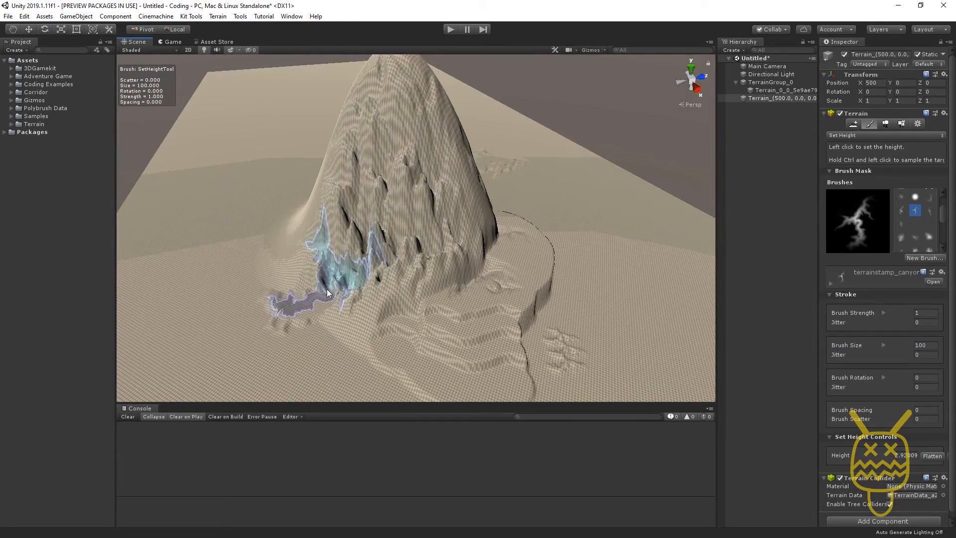
mouse_move(277, 299)
alt+mouse_down()
mouse_move(427, 321)
mouse_move(210, 272)
mouse_move(271, 229)
alt+mouse_up()
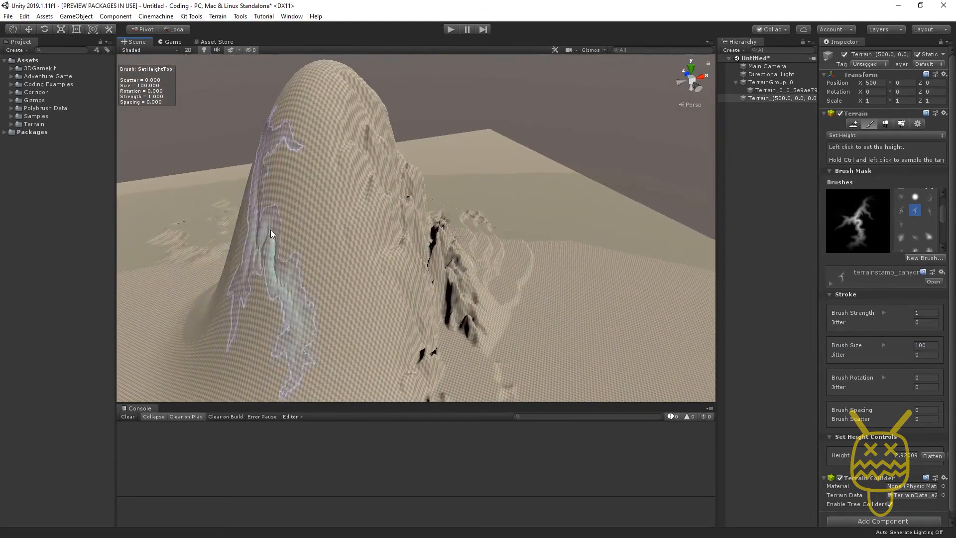
alt+drag(308, 300, 421, 243)
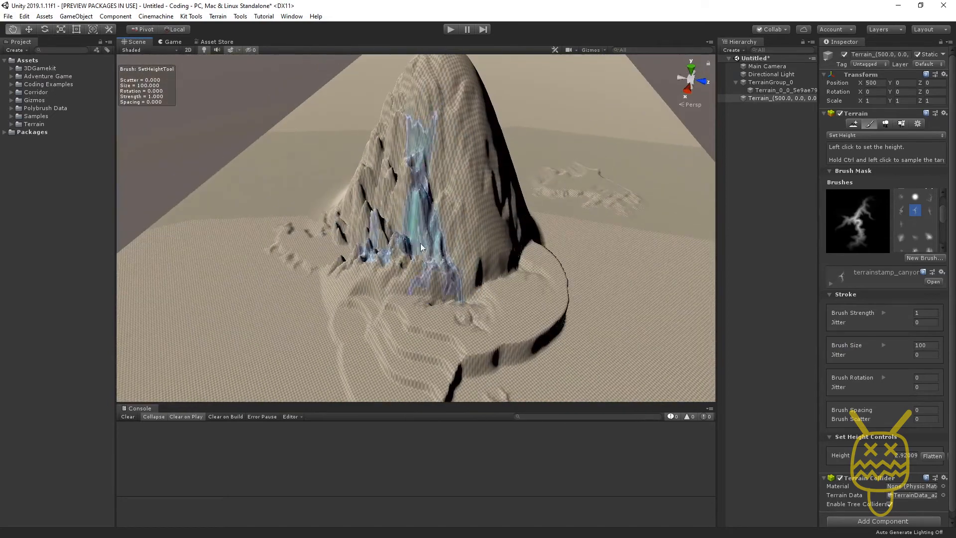
Step: Choose the erode terrain stamp brush and paint at the sampled height across the mountain's lower flanks and the plateau
click(899, 237)
mouse_move(648, 287)
mouse_down()
mouse_move(628, 345)
mouse_move(617, 253)
mouse_move(538, 267)
mouse_up()
mouse_move(478, 212)
mouse_down()
mouse_move(441, 201)
mouse_move(335, 225)
mouse_move(414, 255)
mouse_move(309, 281)
mouse_move(374, 286)
mouse_move(524, 252)
mouse_move(558, 258)
mouse_up()
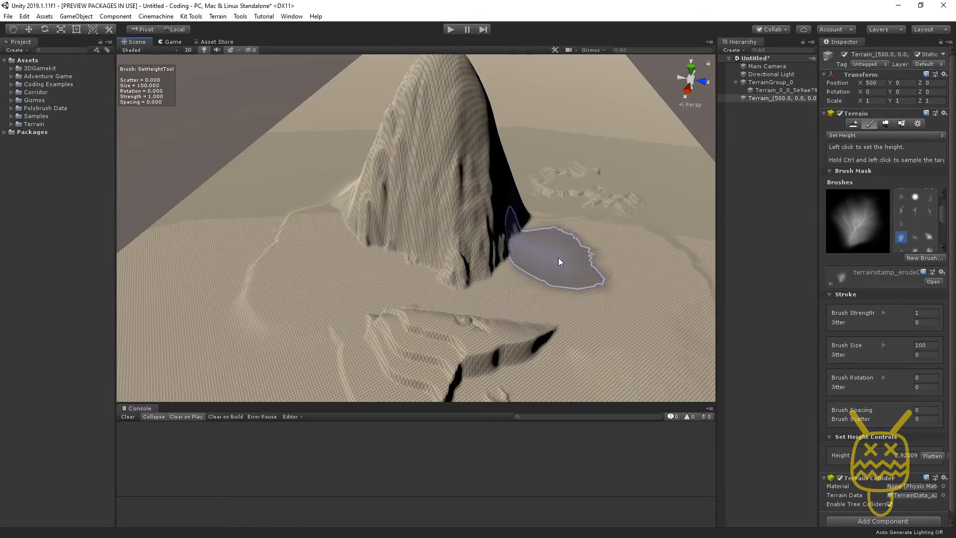
Step: Choose the mountain terrain stamp brush and flatten the remaining terraces in front of the mountain to the sampled height
click(928, 250)
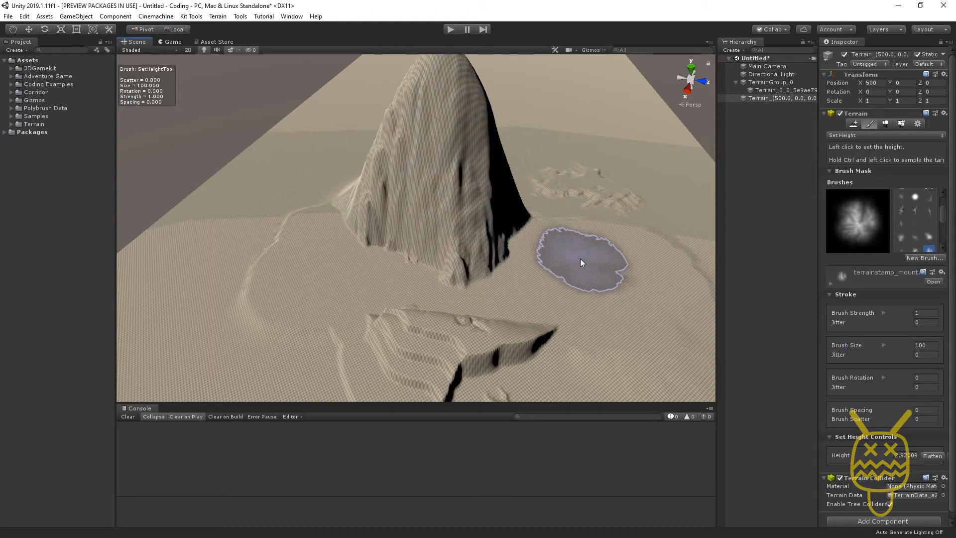
scroll(602, 272, down, 3)
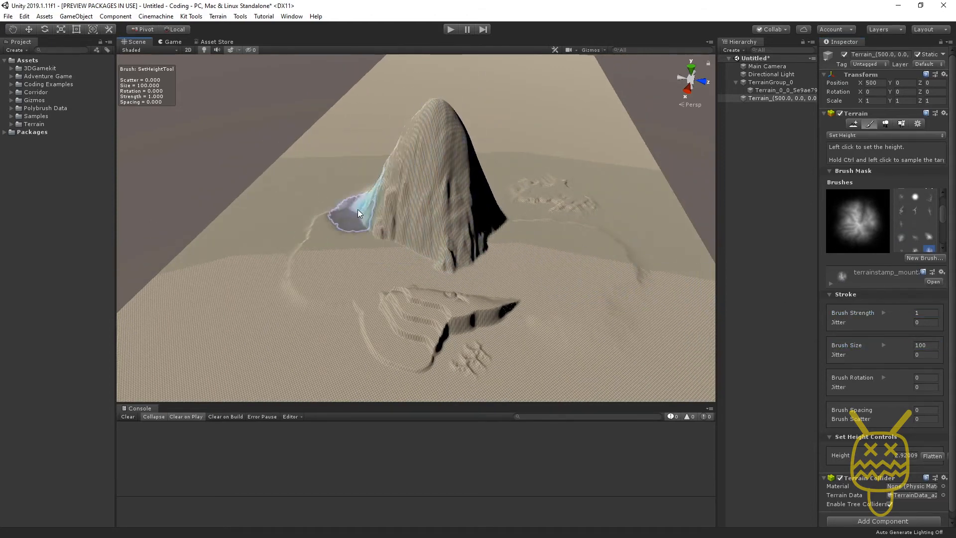
mouse_move(299, 295)
mouse_down()
mouse_move(351, 329)
mouse_move(416, 341)
mouse_move(542, 312)
mouse_move(548, 297)
mouse_up()
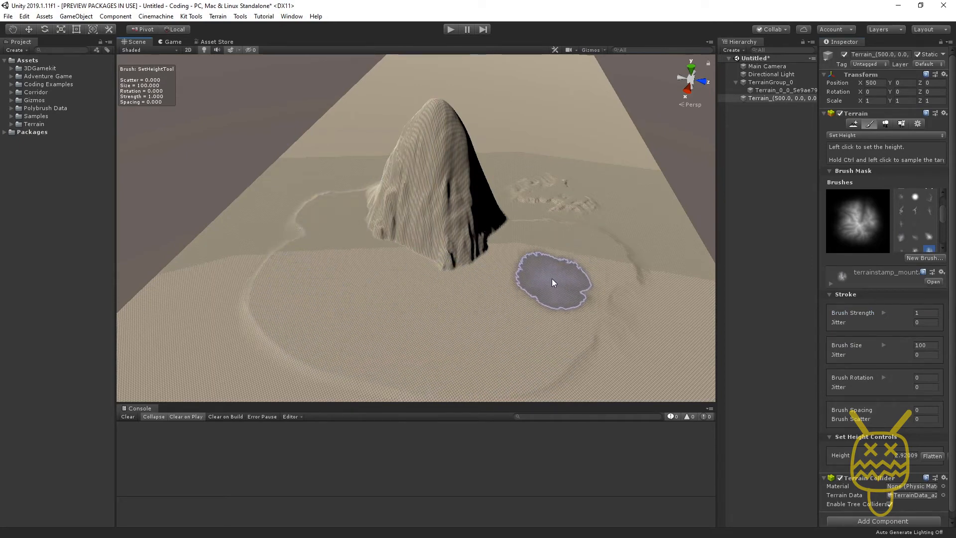
Step: Choose the volcano terrain stamp brush and switch the terrain painting tool to Paint Texture
middle_drag(552, 279, 383, 157)
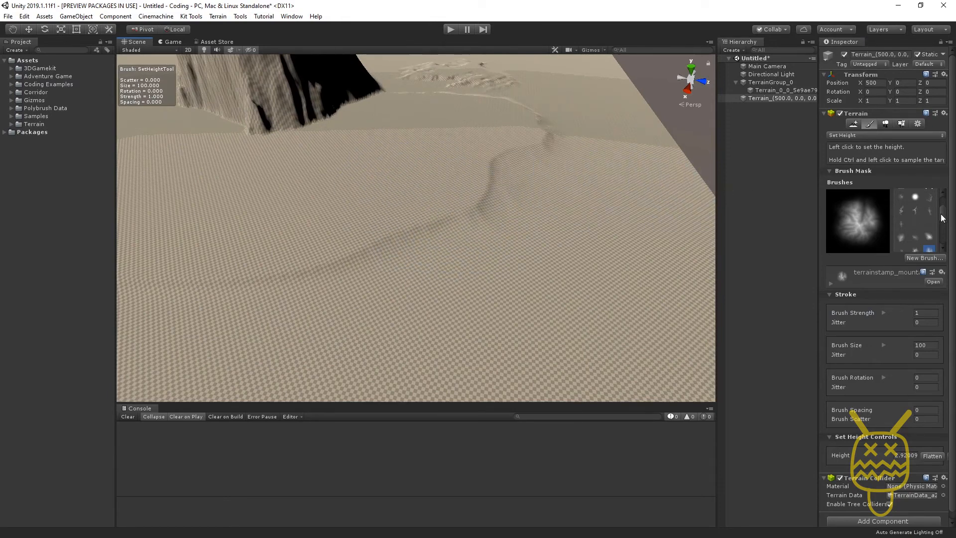
click(916, 232)
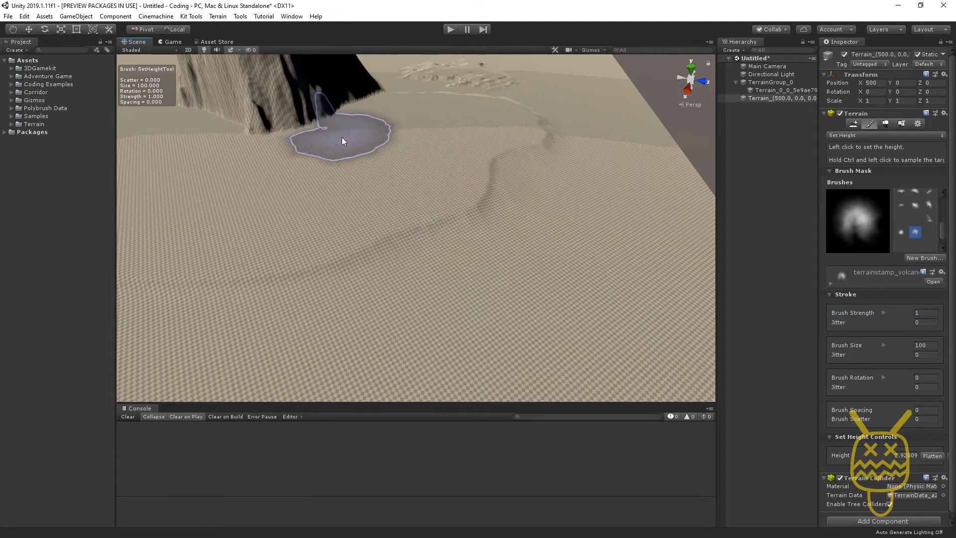
mouse_move(342, 136)
middle_down()
mouse_move(348, 166)
mouse_move(522, 276)
mouse_move(673, 243)
middle_up()
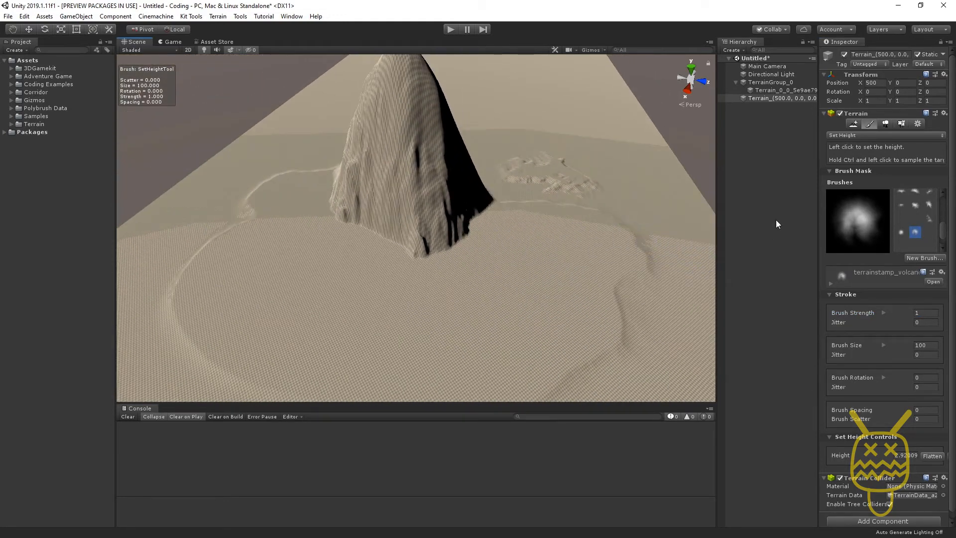
click(886, 136)
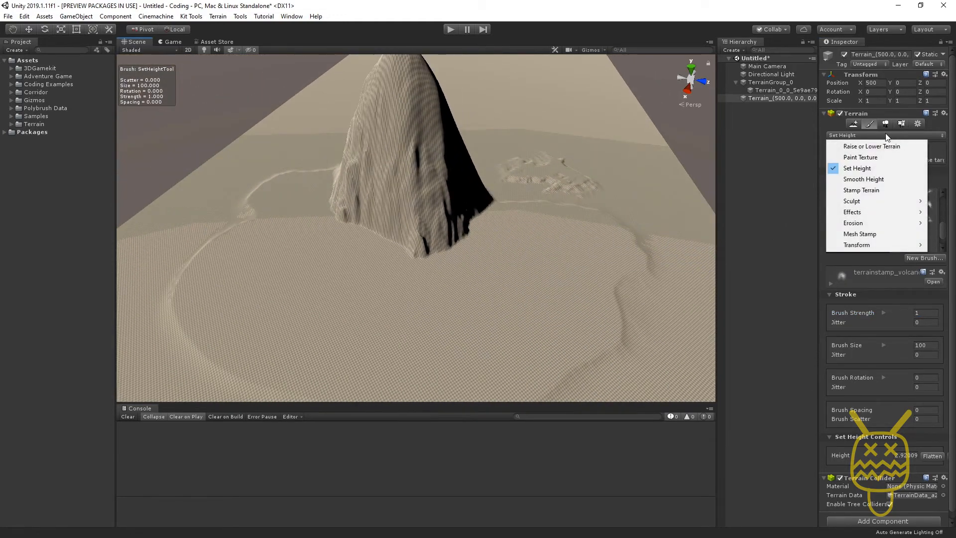
click(864, 158)
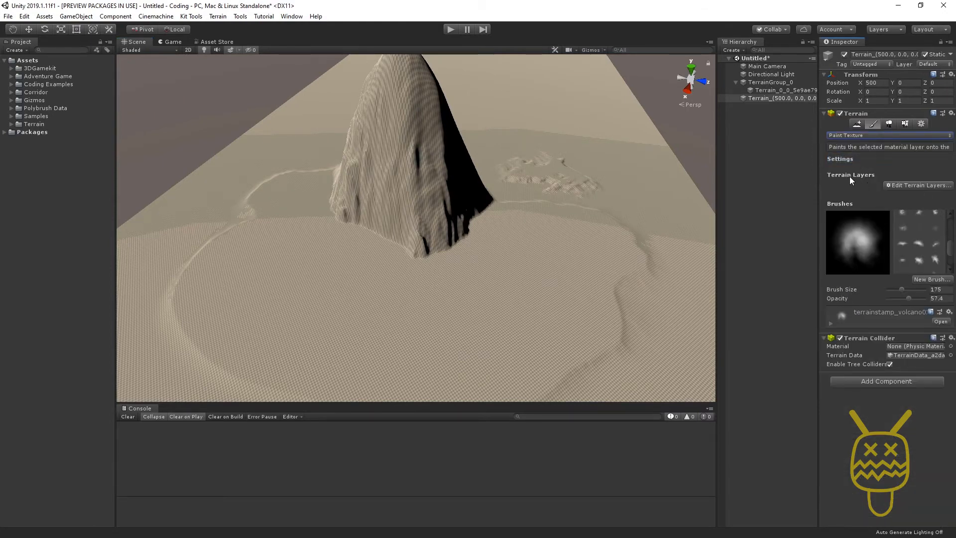
Step: Create a first terrain layer using the CliffBig02_Albedo texture
click(909, 188)
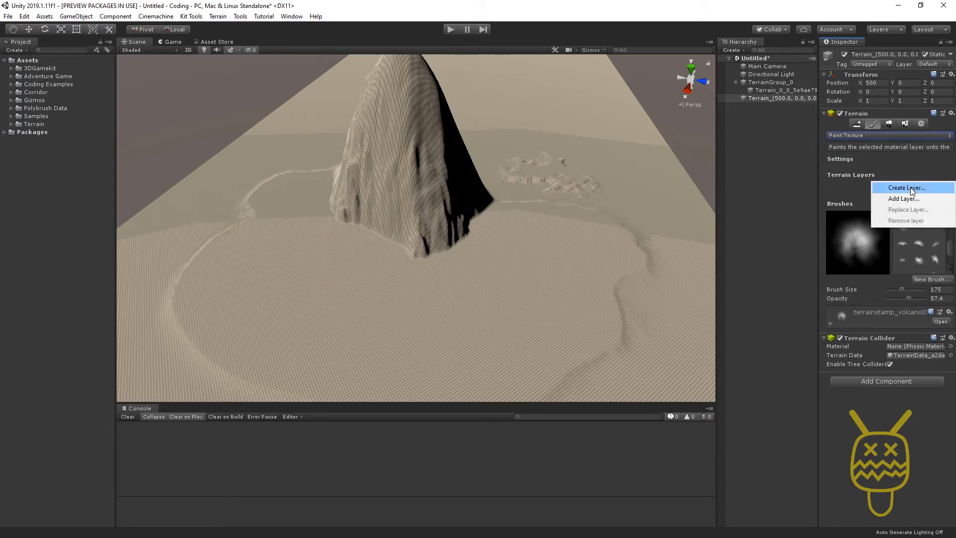
click(911, 188)
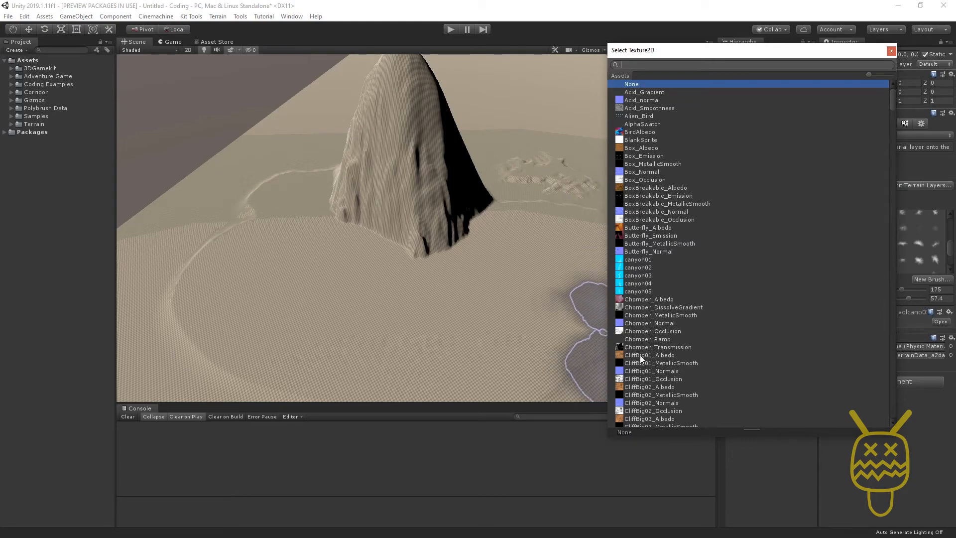
double_click(640, 387)
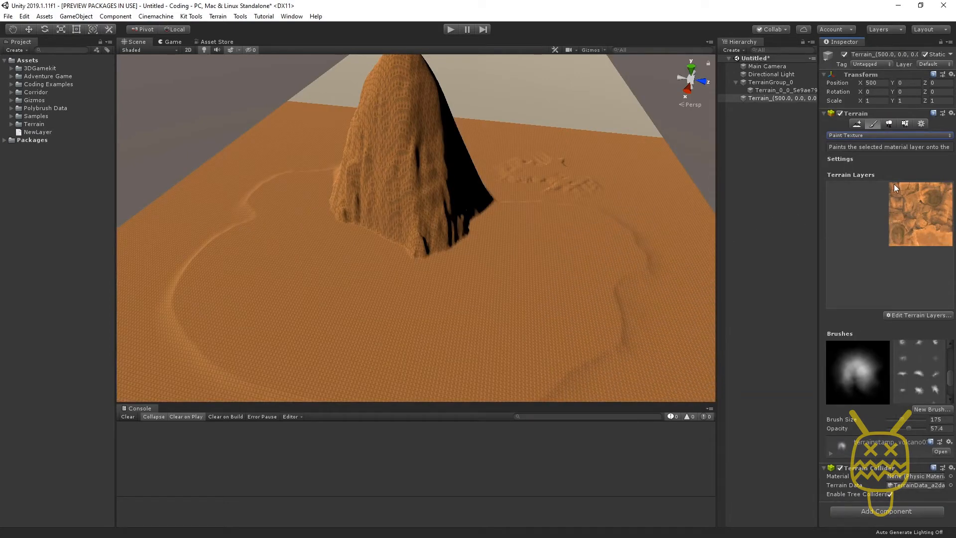
Step: Inspect the tiled rock texture up close and create a second terrain layer from the Acid_Smoothness texture
middle_drag(321, 281, 372, 211)
scroll(372, 211, up, 3)
scroll(374, 213, up, 8)
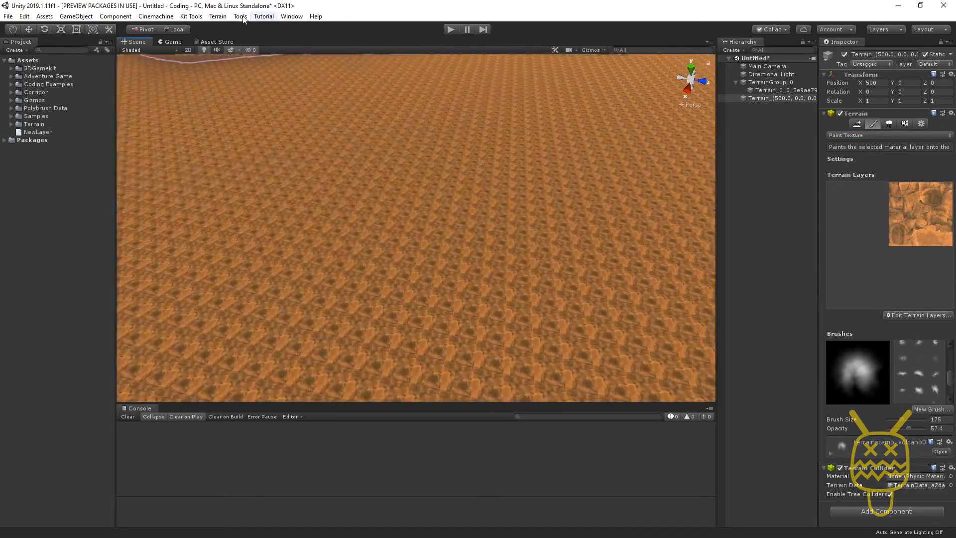
scroll(271, 84, up, 6)
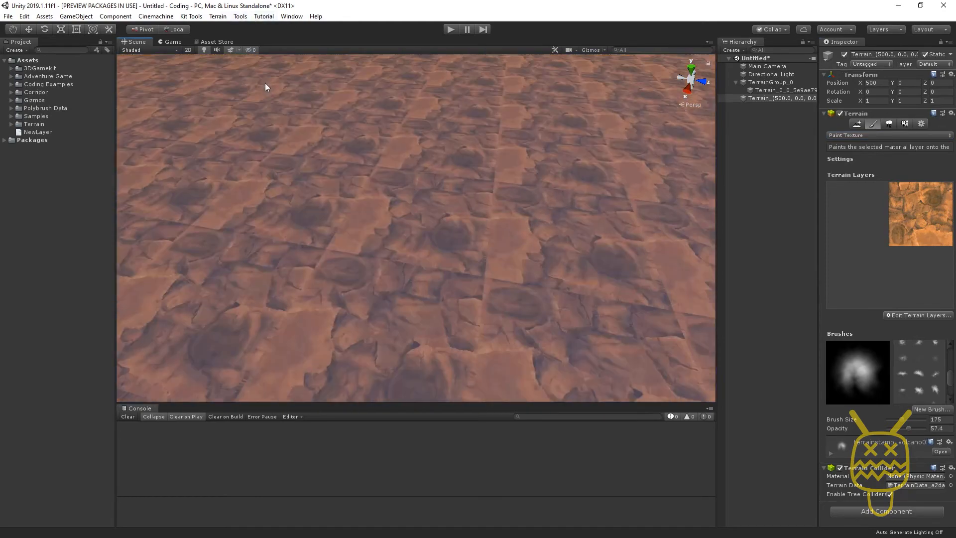
mouse_move(393, 235)
right_down()
mouse_move(380, 205)
mouse_move(421, 171)
mouse_move(556, 167)
mouse_move(487, 91)
mouse_move(442, 21)
mouse_move(380, 141)
mouse_move(389, 159)
right_up()
click(897, 315)
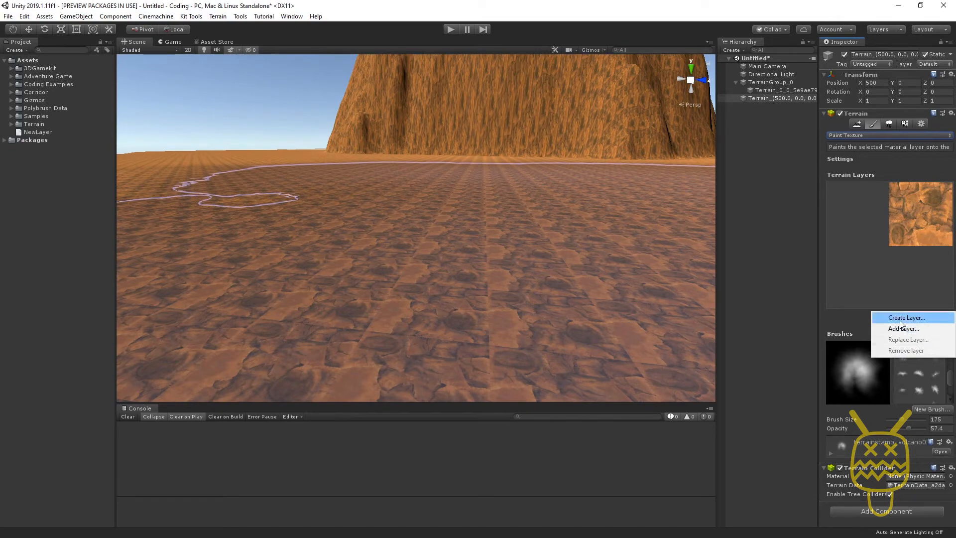
click(928, 319)
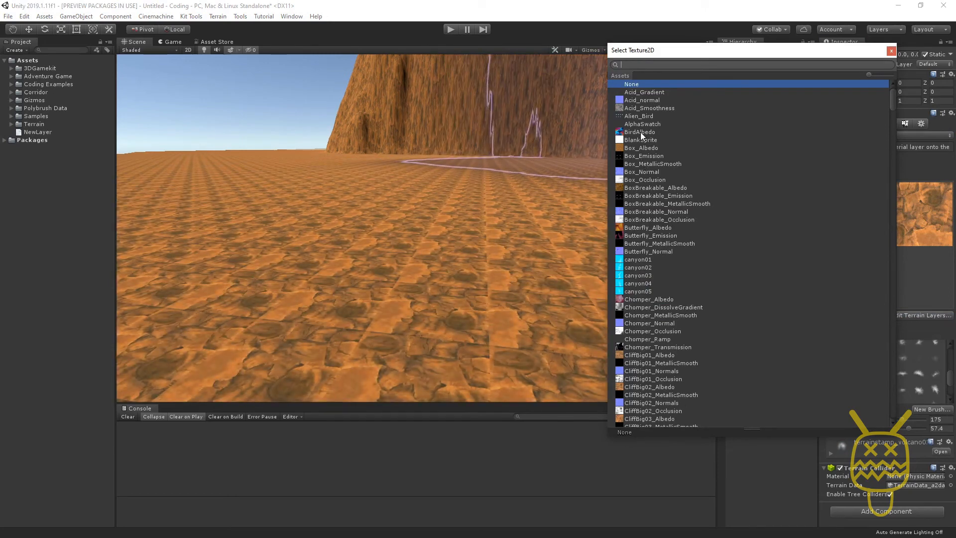
double_click(644, 109)
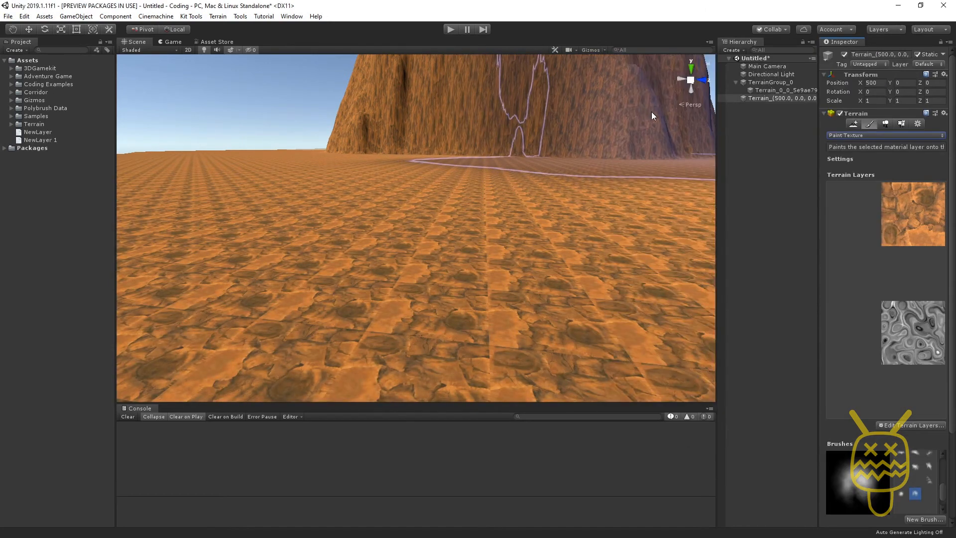
Step: Select the grey Acid_Smoothness layer and paint it over the mountain and the ground surrounding its base
click(916, 349)
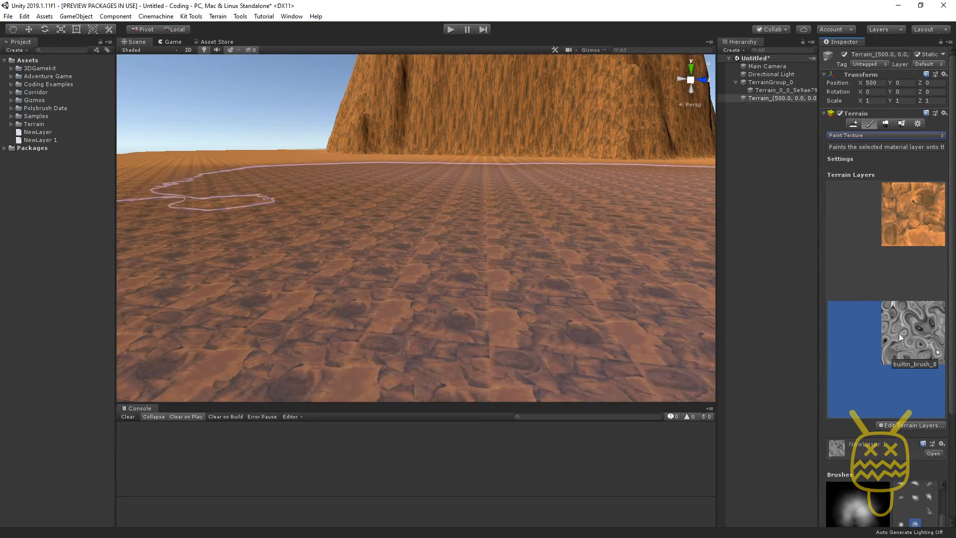
scroll(514, 240, down, 4)
scroll(505, 248, down, 6)
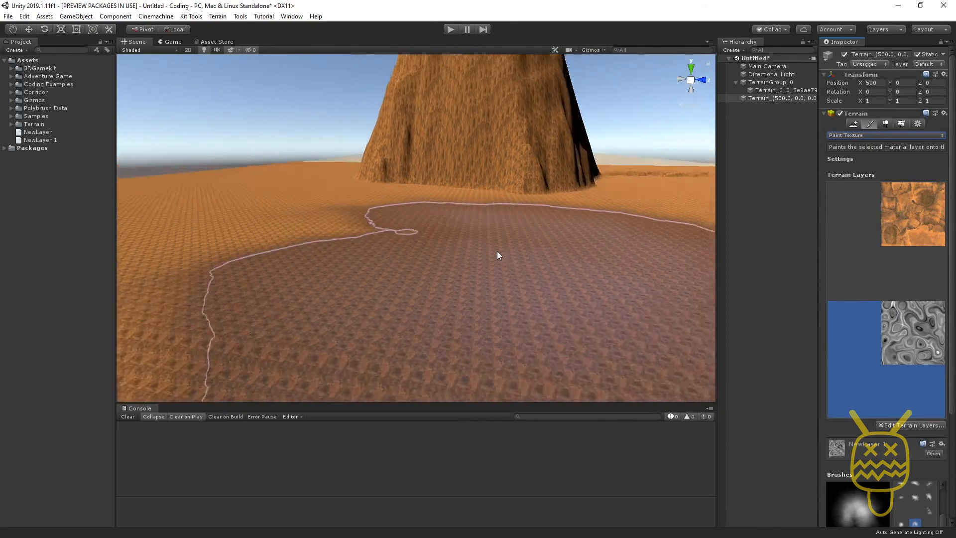
mouse_move(455, 235)
alt+mouse_down()
mouse_move(439, 250)
mouse_move(536, 287)
mouse_move(533, 178)
mouse_move(477, 219)
mouse_move(396, 193)
mouse_move(306, 208)
mouse_move(517, 246)
mouse_move(548, 154)
mouse_move(571, 122)
mouse_move(503, 79)
mouse_move(385, 211)
mouse_move(209, 169)
mouse_move(252, 229)
mouse_move(423, 224)
alt+mouse_up()
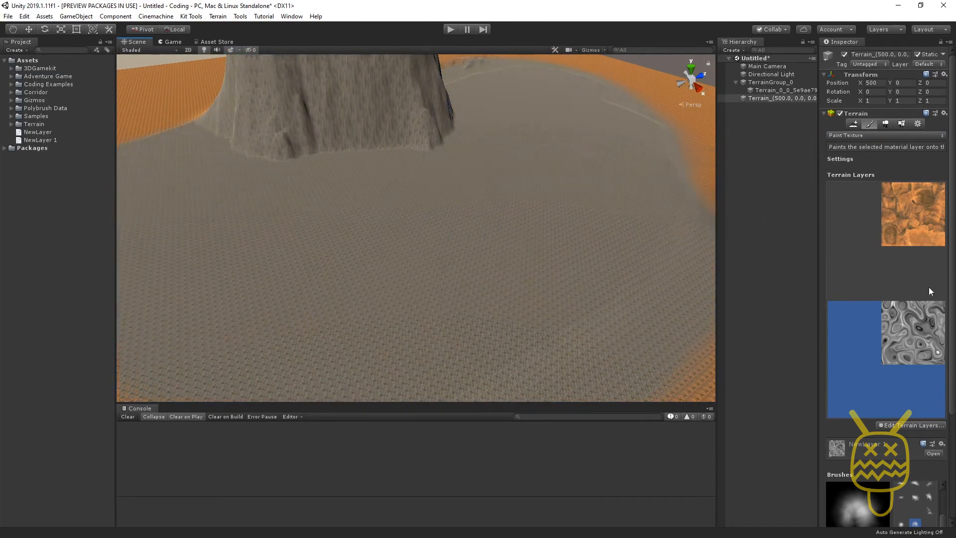
Step: Review the grey layer's brush settings and layer editing options, and make the orange rock layer the active one
click(914, 249)
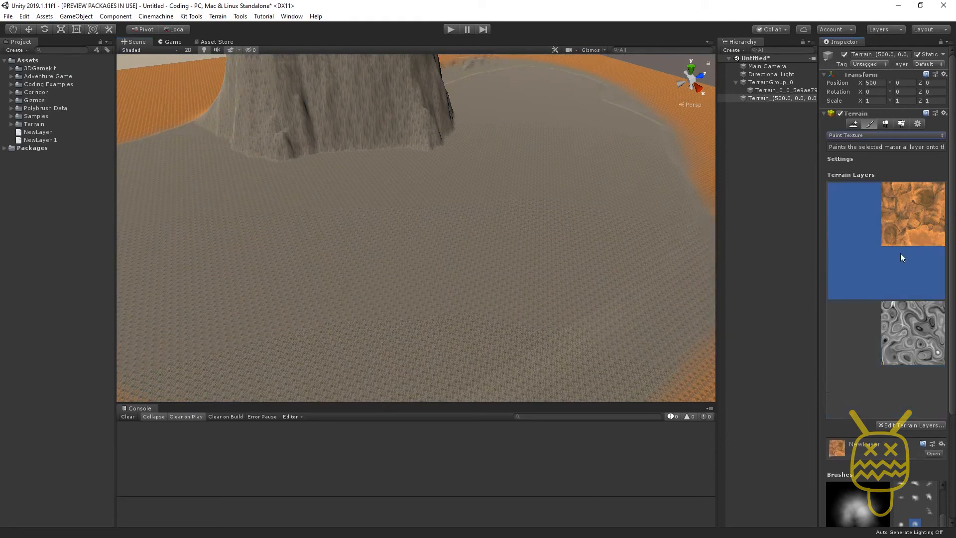
click(905, 355)
scroll(906, 360, down, 4)
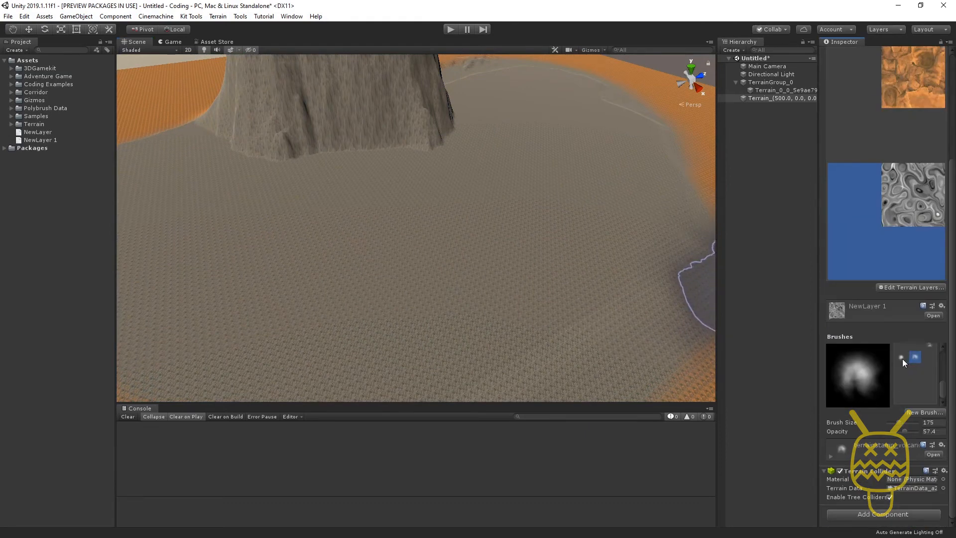
click(892, 288)
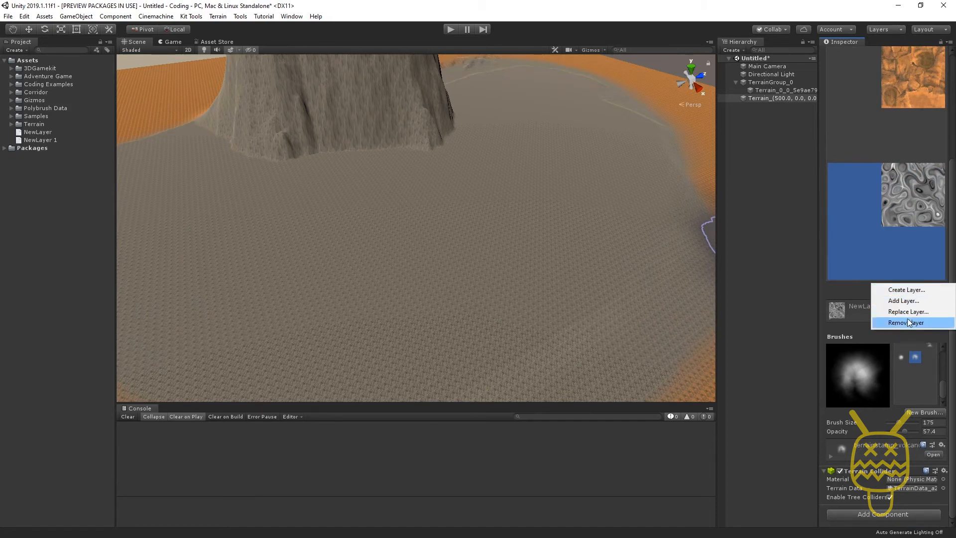
click(893, 132)
click(893, 132)
scroll(868, 186, up, 5)
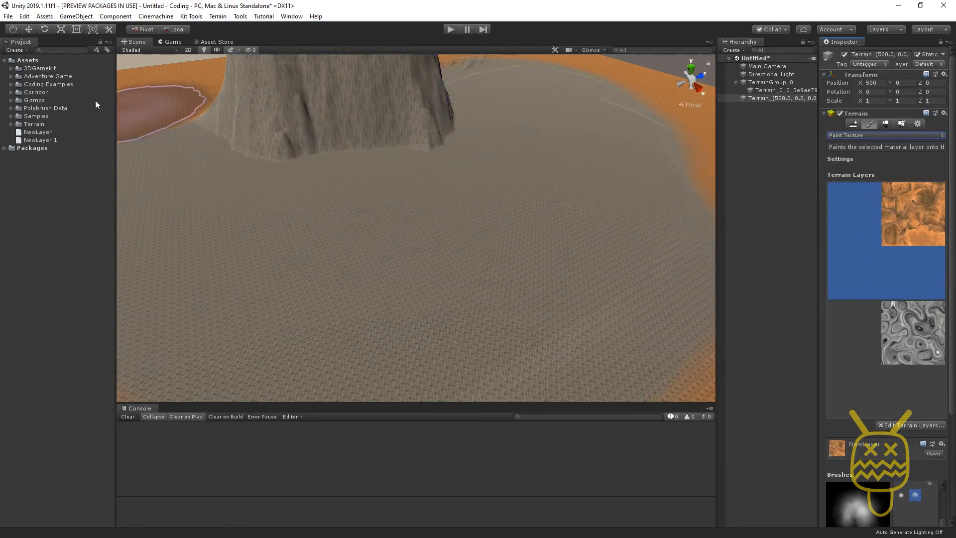
Step: Paint the orange rock layer over the mountain and the ground at its base, and expand the current brush's mask settings
mouse_move(158, 120)
mouse_down()
mouse_move(222, 133)
mouse_move(298, 175)
mouse_move(465, 157)
mouse_move(539, 172)
mouse_move(374, 181)
mouse_move(427, 180)
mouse_up()
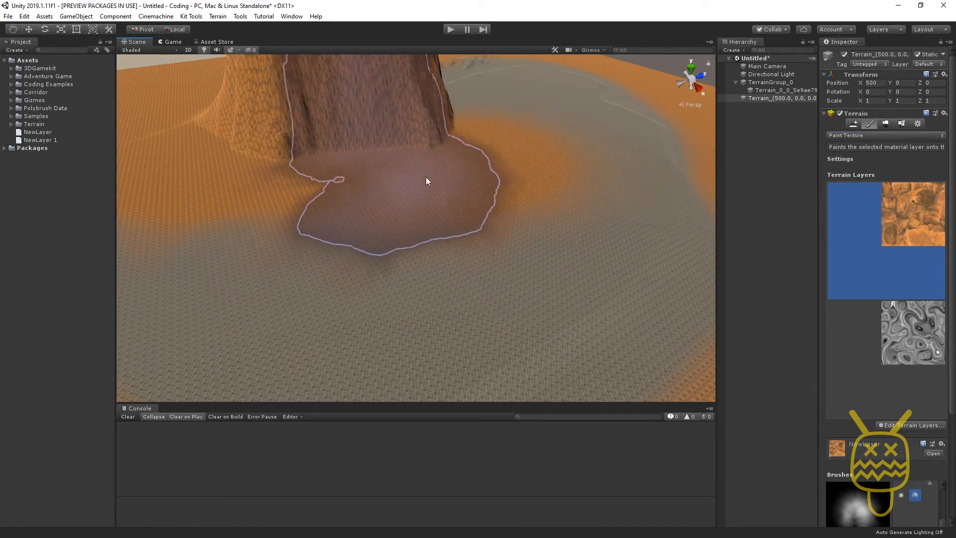
scroll(919, 336, down, 5)
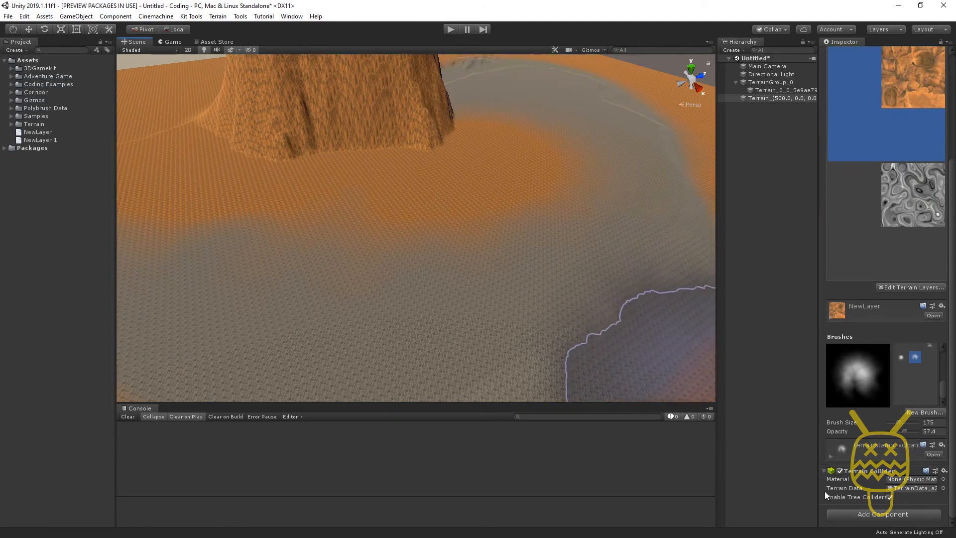
click(830, 456)
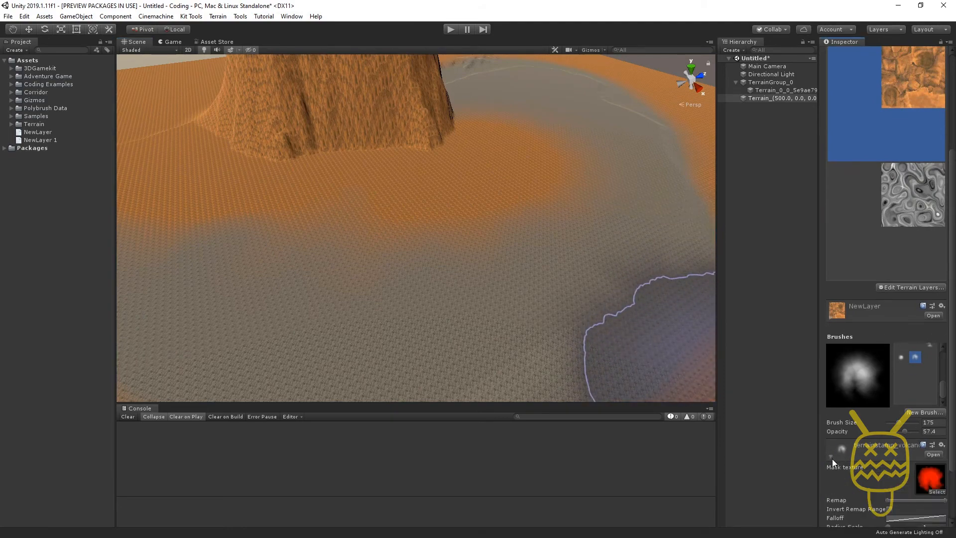
scroll(825, 459, down, 3)
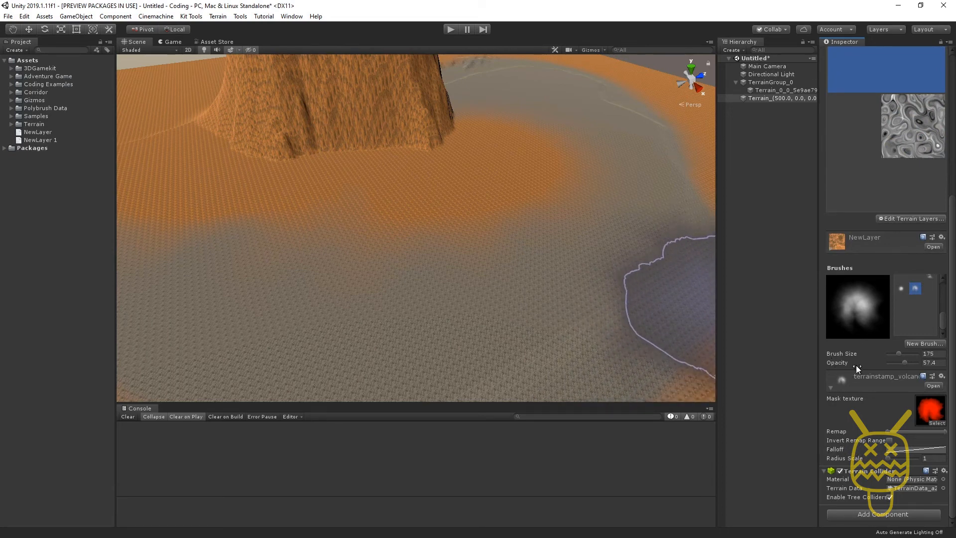
Step: Set the brush size to 64, choose the built-in star outline brush, and stamp an orange star on the grey ground
drag(899, 352, 894, 355)
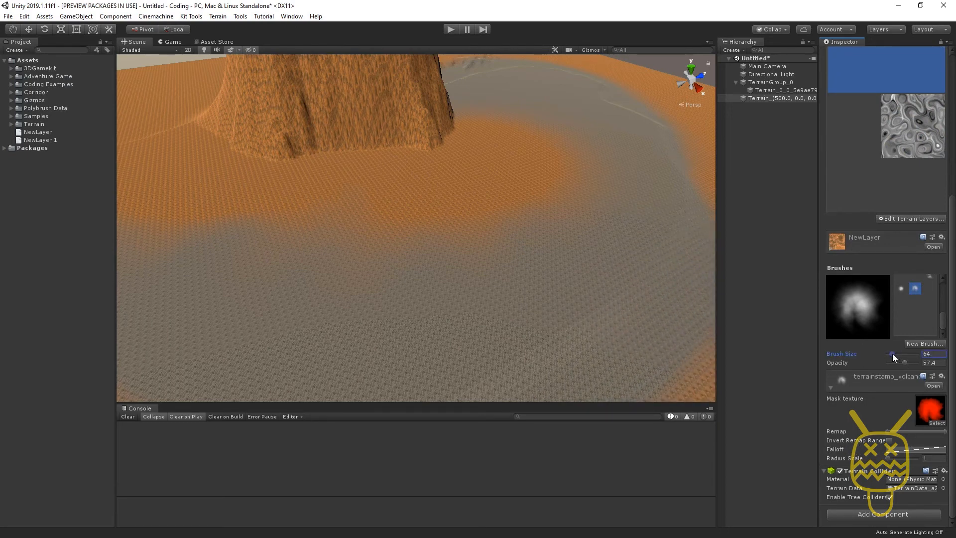
click(900, 290)
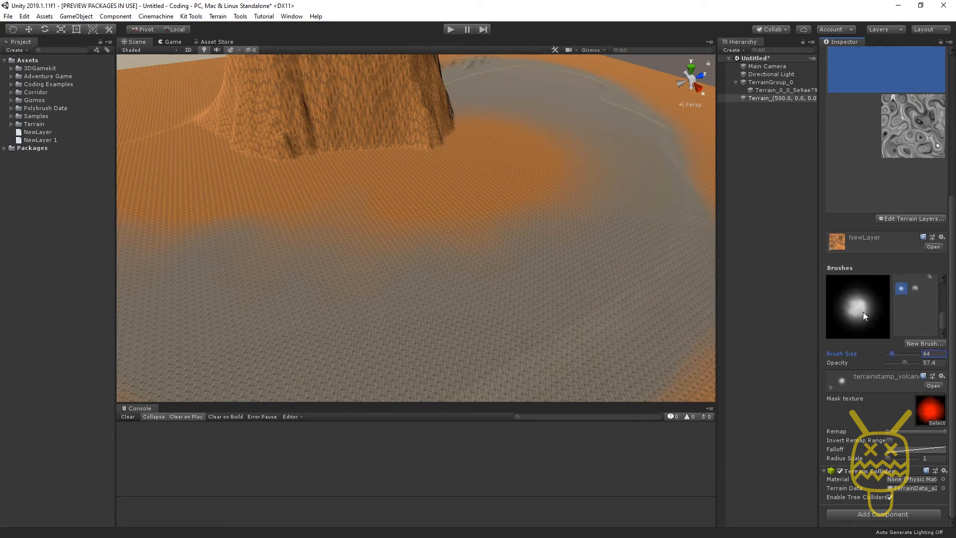
drag(944, 323, 946, 297)
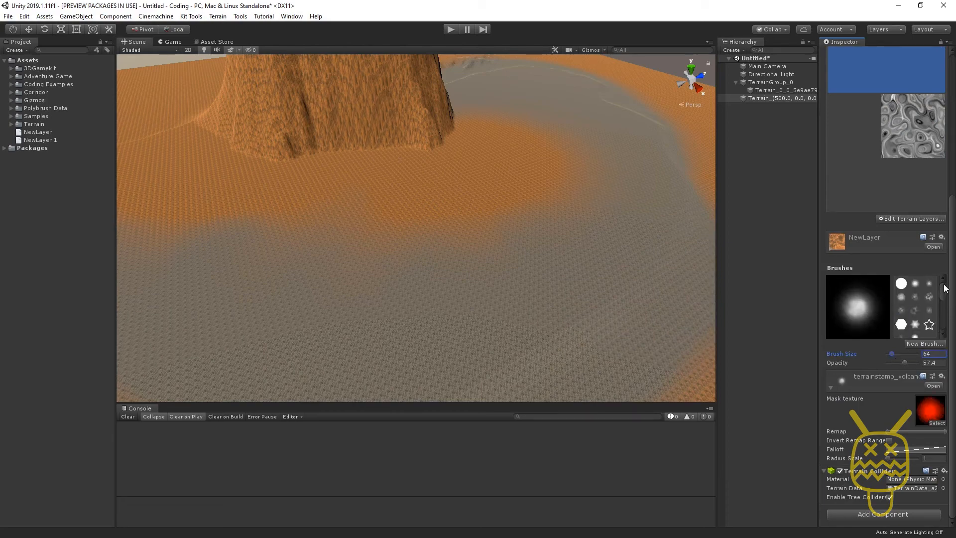
click(929, 325)
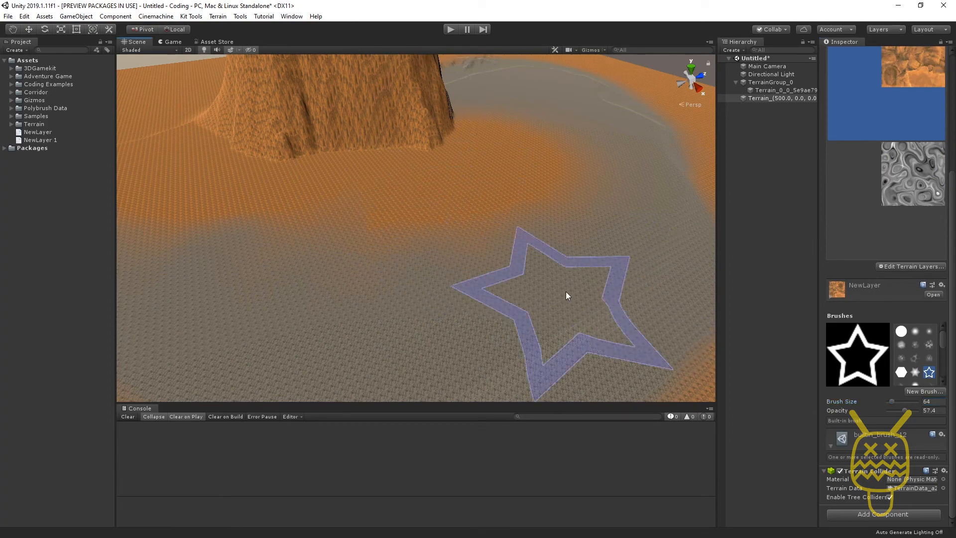
click(566, 295)
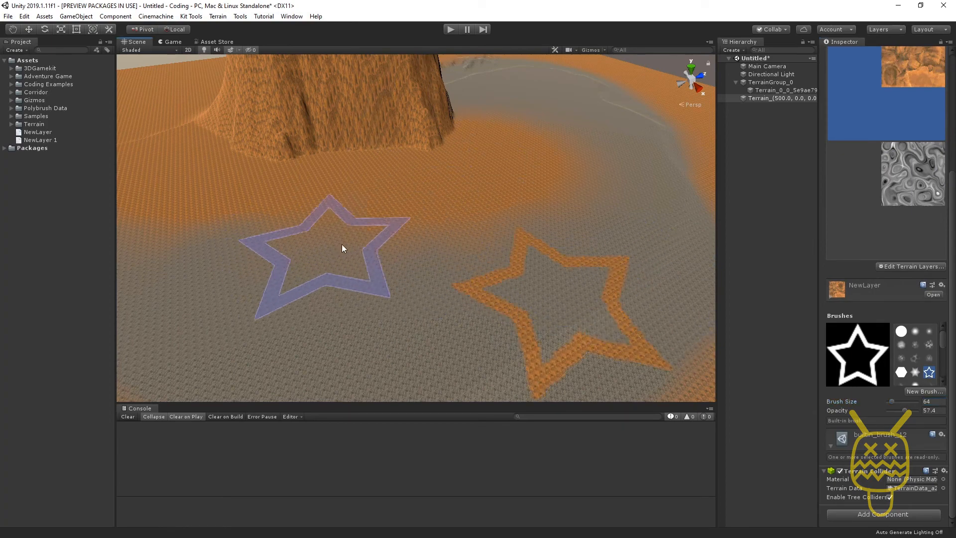
Step: Examine the painted star up close, the textured mountain from other sides, and the border with the untextured neighbor tile
middle_drag(342, 248, 243, 152)
mouse_move(243, 152)
alt+mouse_down()
mouse_move(461, 215)
mouse_move(278, 240)
mouse_move(593, 234)
alt+mouse_up()
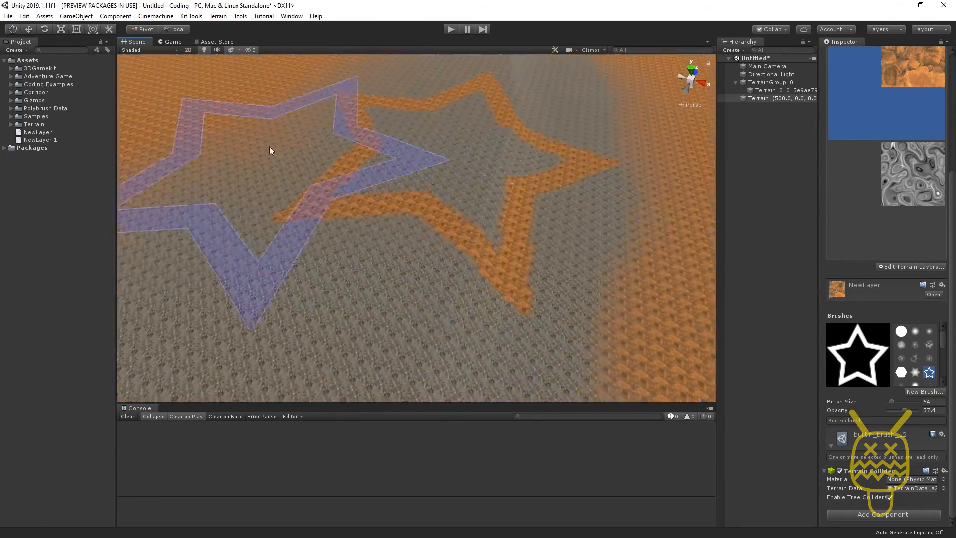
middle_drag(271, 152, 527, 234)
mouse_move(526, 234)
alt+mouse_down()
mouse_move(412, 211)
mouse_move(418, 220)
mouse_move(406, 222)
mouse_move(425, 237)
mouse_move(465, 216)
mouse_move(279, 204)
mouse_move(471, 237)
alt+mouse_up()
middle_drag(613, 221, 449, 278)
alt+drag(568, 254, 344, 257)
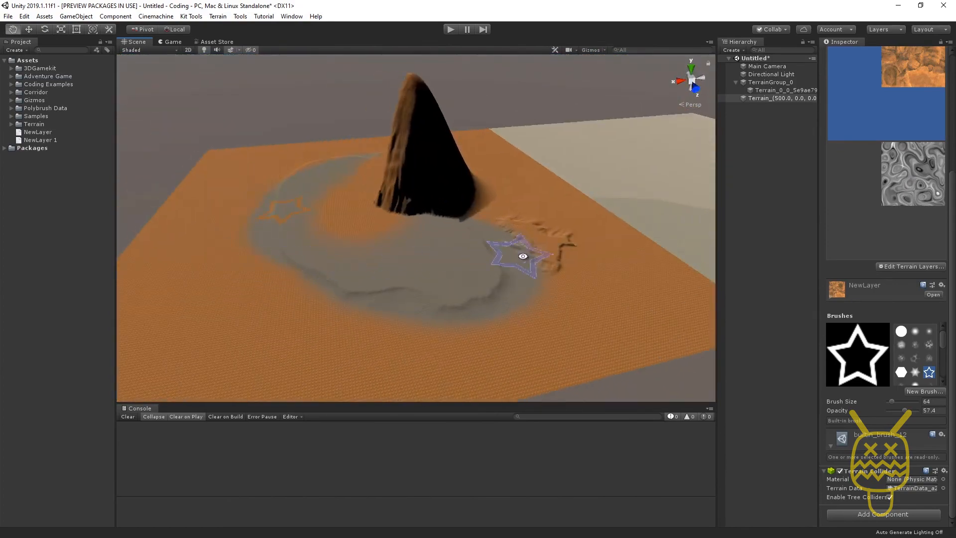
middle_drag(521, 256, 329, 253)
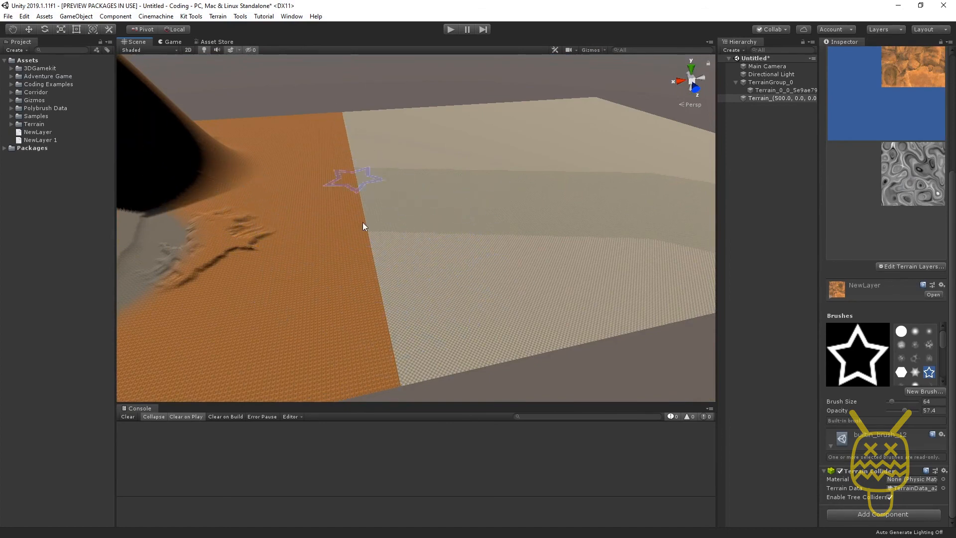
alt+right_drag(234, 187, 386, 200)
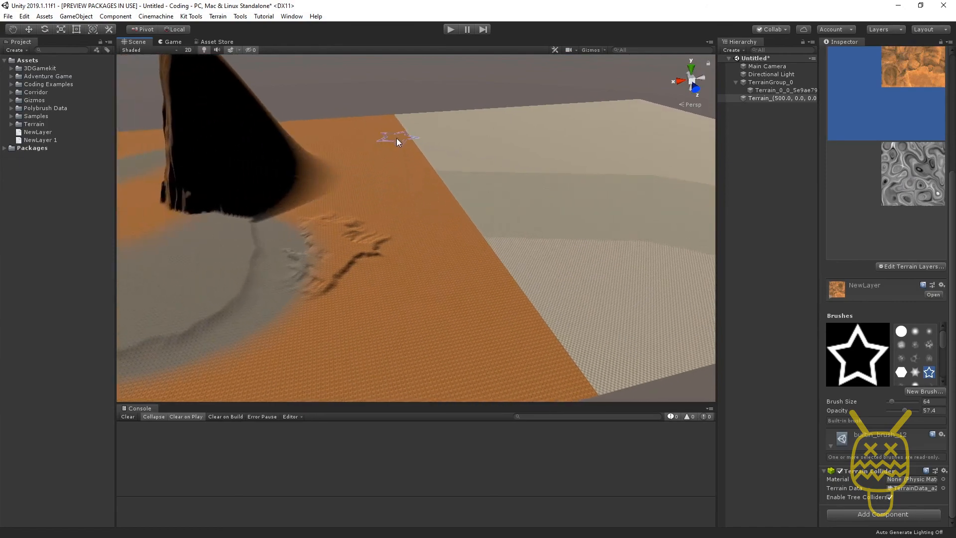